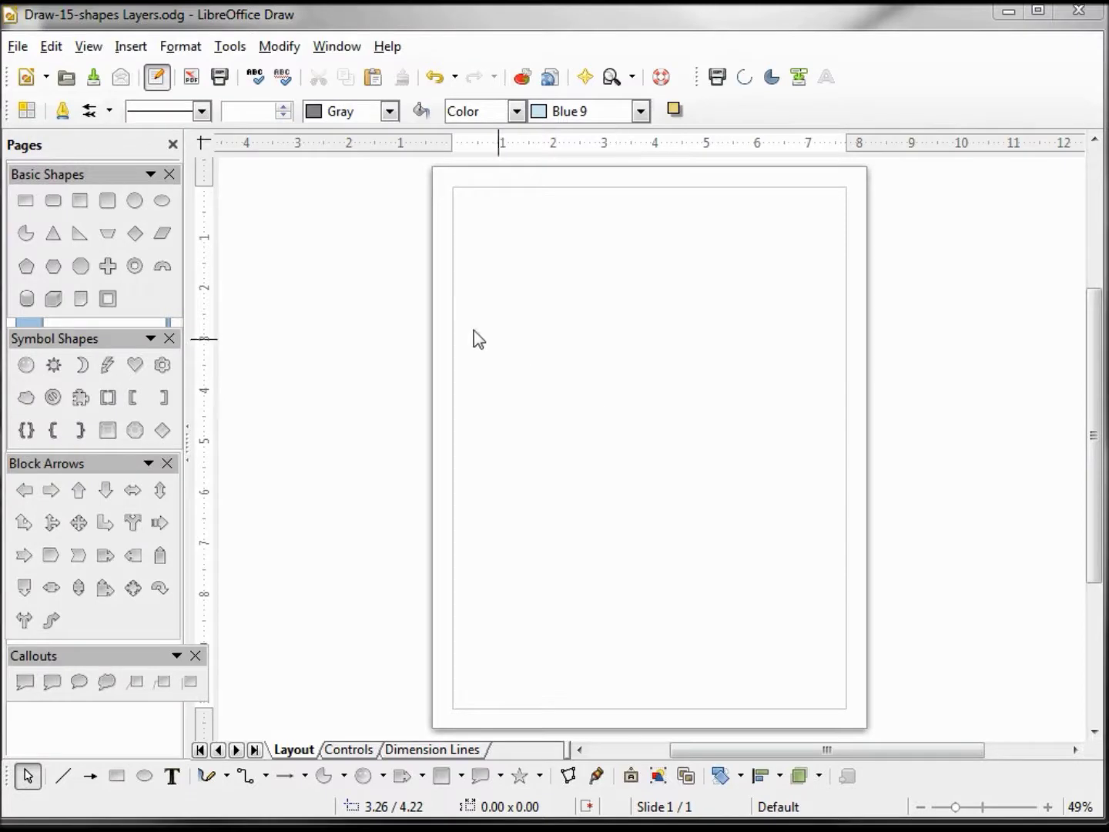
- Draw a rectangle at top left, an isosceles triangle at top right and a ring below the triangle
{"action": "left_click", "coordinate": [27, 199]}
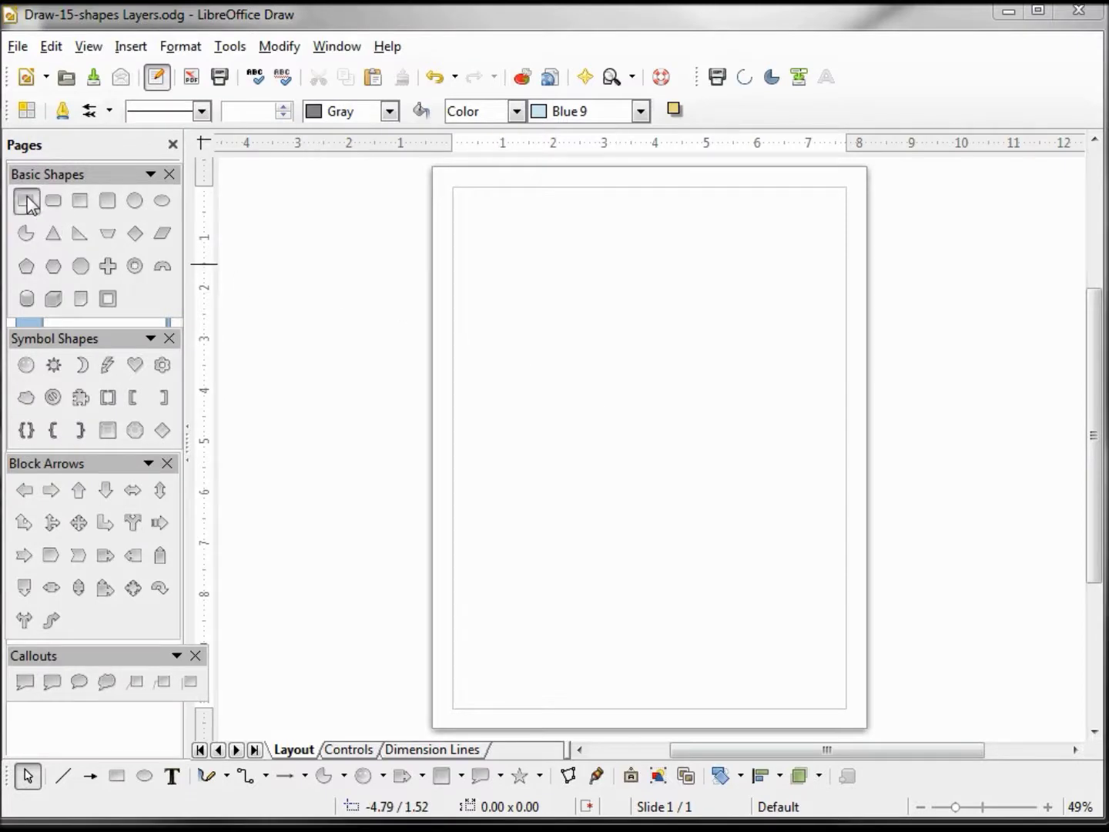
{"action": "left_click_drag", "start_coordinate": [465, 217], "coordinate": [611, 303]}
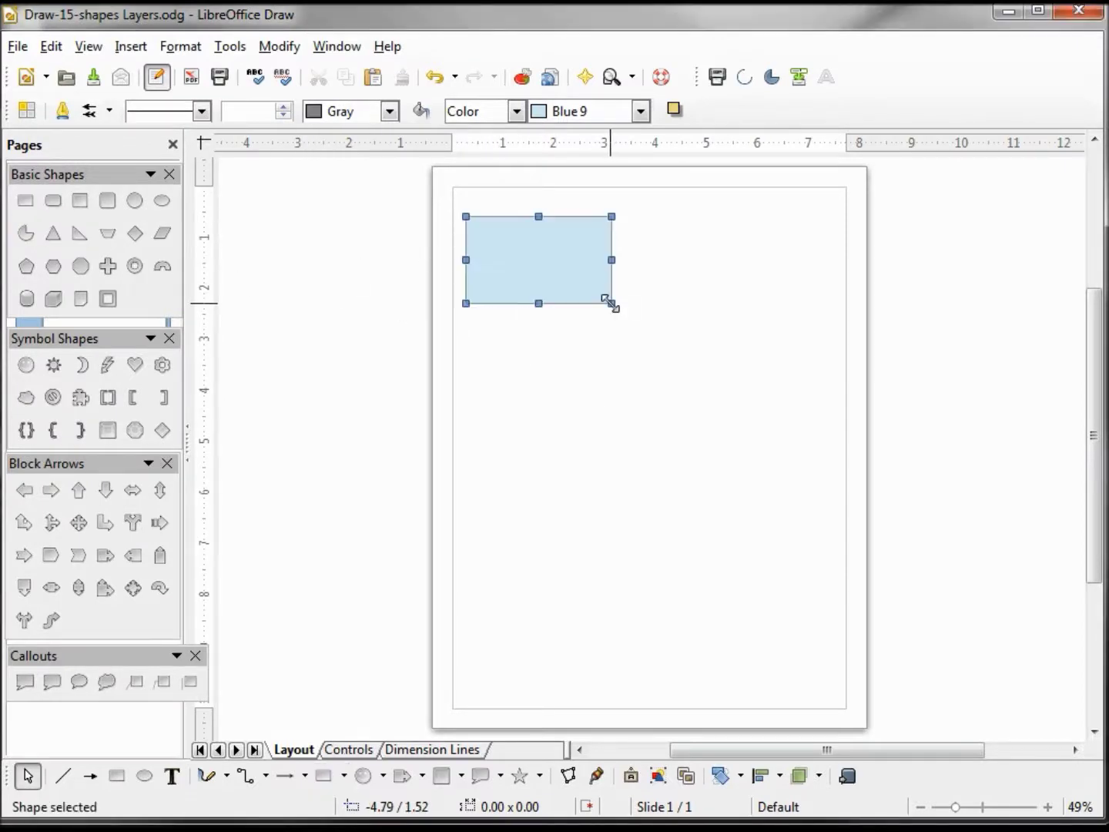
{"action": "left_click", "coordinate": [54, 233]}
{"action": "mouse_move", "coordinate": [657, 234]}
{"action": "left_mouse_down"}
{"action": "mouse_move", "coordinate": [792, 313]}
{"action": "mouse_move", "coordinate": [760, 318]}
{"action": "left_mouse_up"}
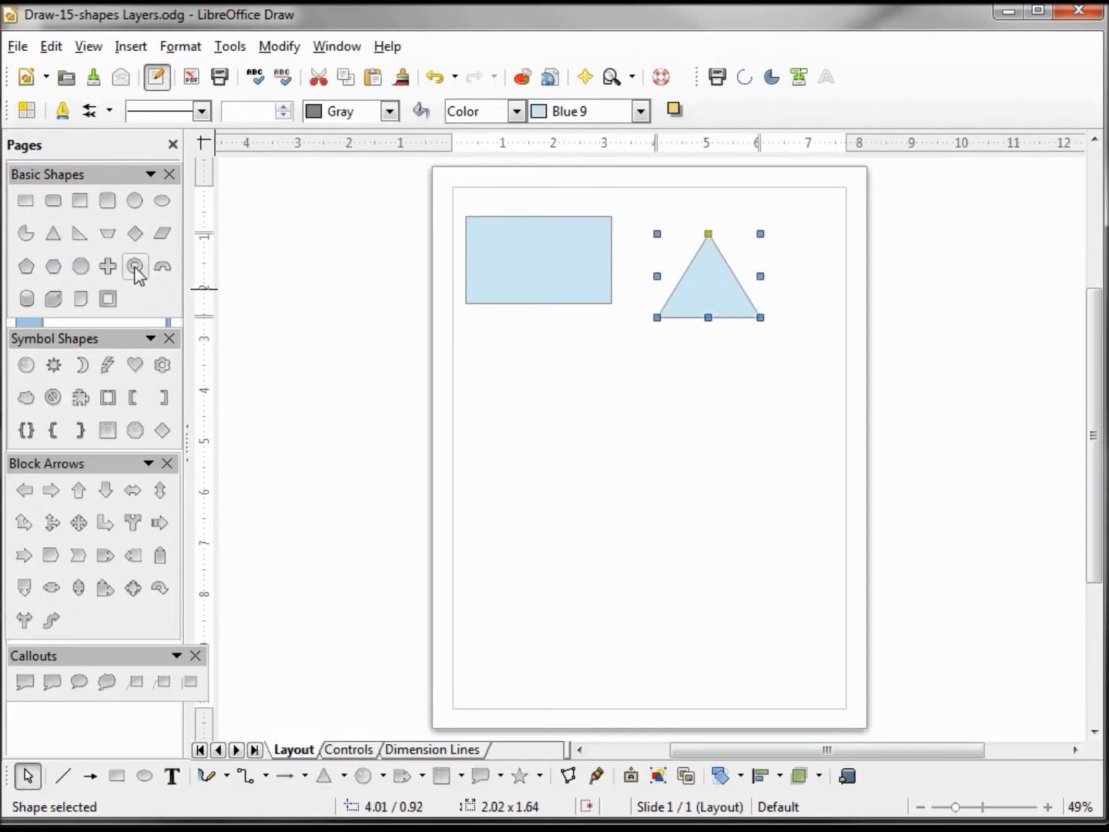
{"action": "left_click", "coordinate": [137, 267]}
{"action": "left_click_drag", "start_coordinate": [653, 362], "coordinate": [767, 476]}
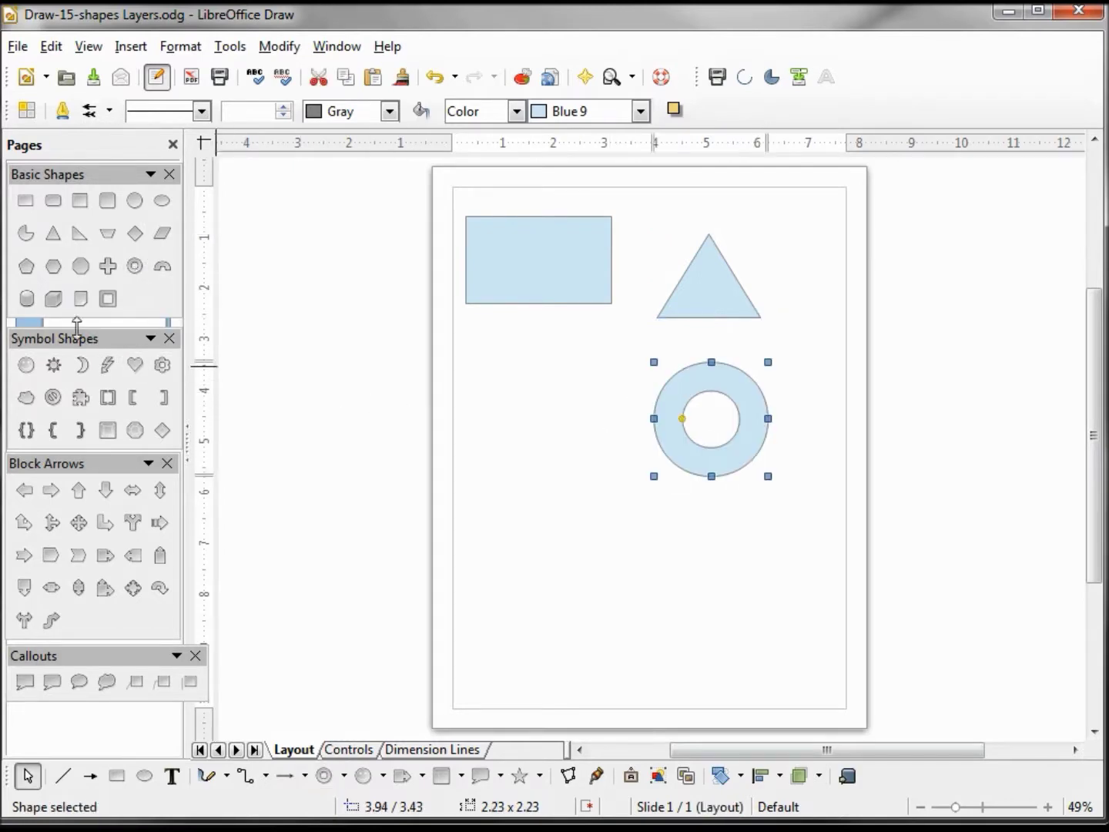
- Add a cube, a right arrow callout and a circle pie below, then select the rectangle
{"action": "left_click", "coordinate": [56, 306]}
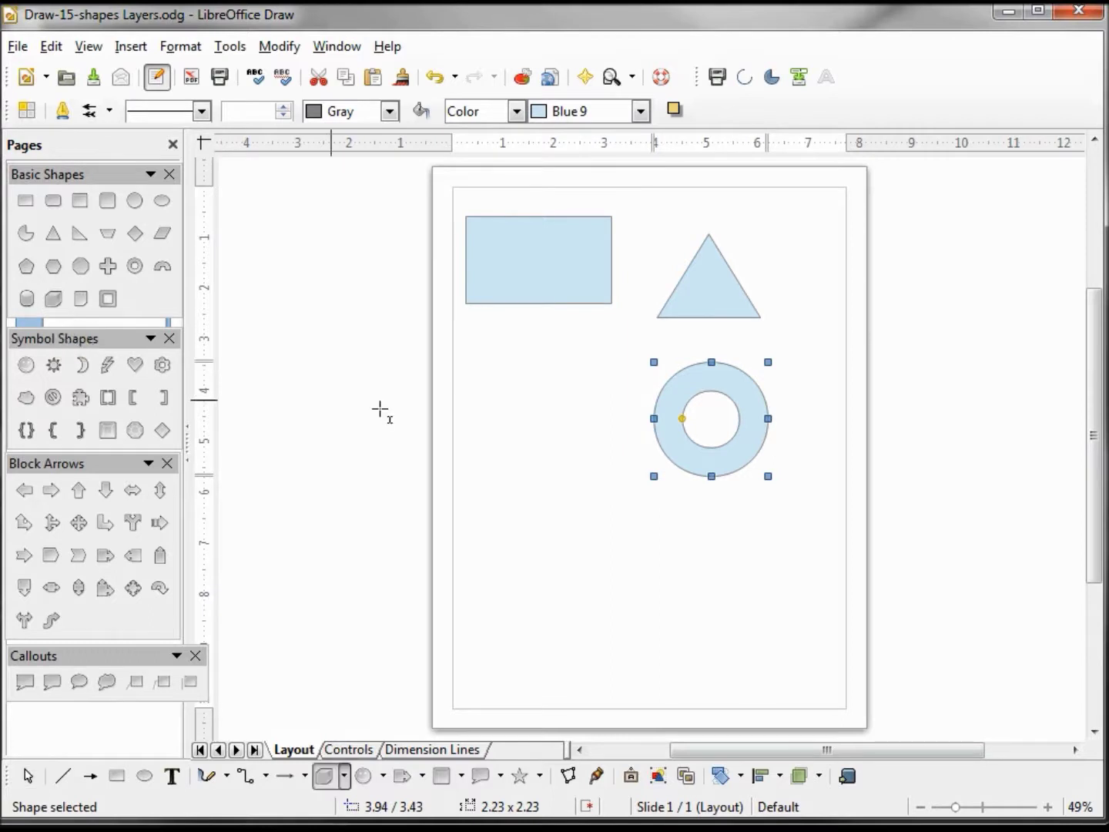
{"action": "mouse_move", "coordinate": [479, 382]}
{"action": "left_mouse_down"}
{"action": "mouse_move", "coordinate": [599, 475]}
{"action": "mouse_move", "coordinate": [586, 471]}
{"action": "left_mouse_up"}
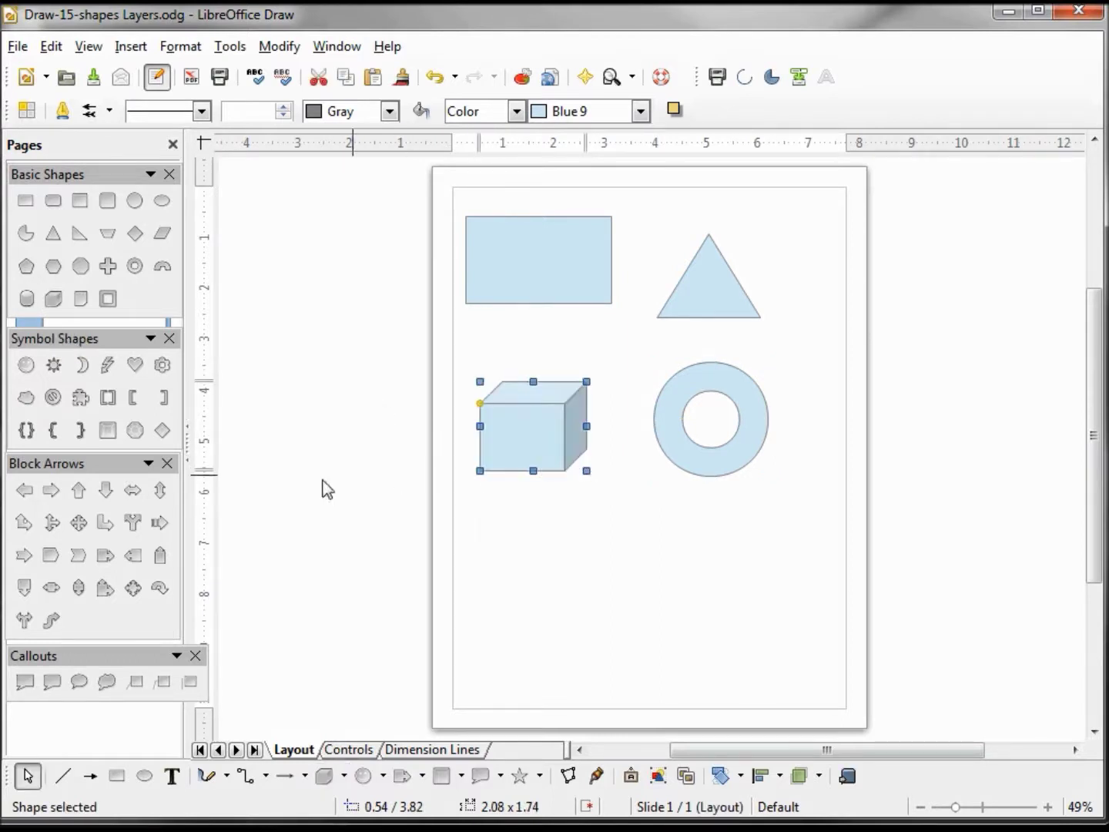
{"action": "left_click", "coordinate": [108, 557]}
{"action": "left_click_drag", "start_coordinate": [471, 549], "coordinate": [605, 633]}
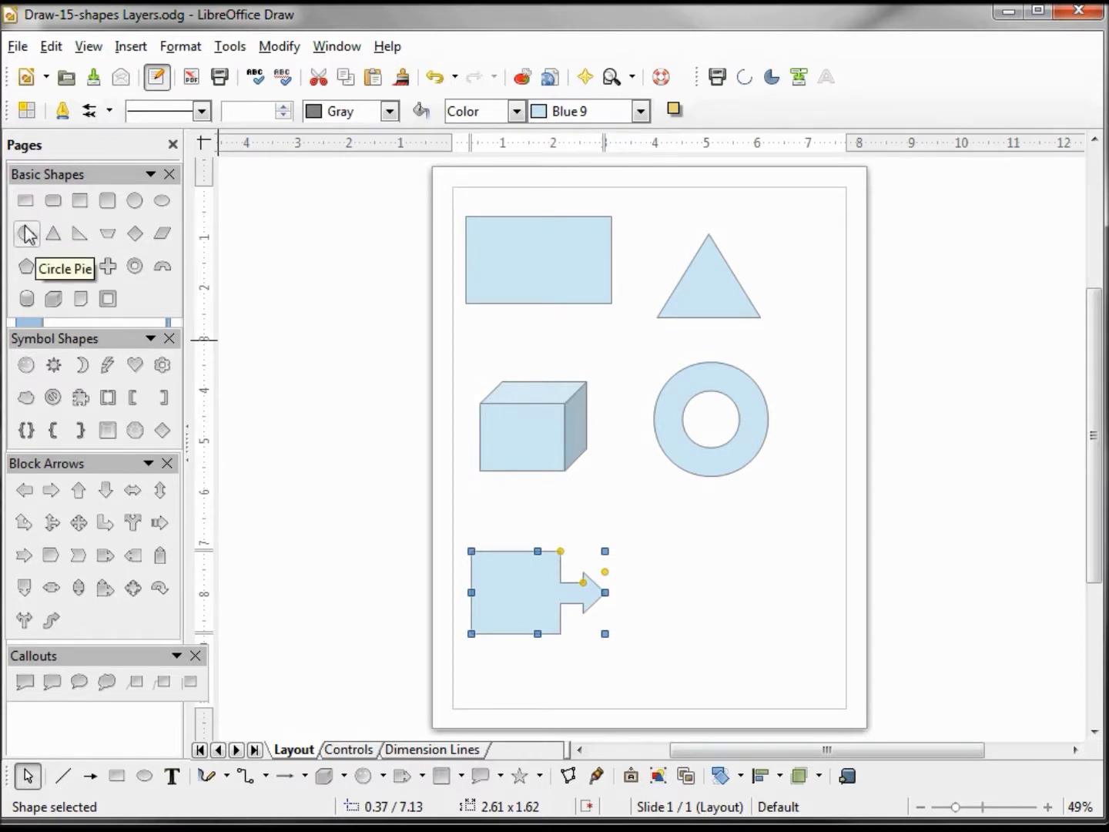
{"action": "left_click", "coordinate": [27, 234]}
{"action": "mouse_move", "coordinate": [654, 558]}
{"action": "left_mouse_down"}
{"action": "mouse_move", "coordinate": [744, 643]}
{"action": "mouse_move", "coordinate": [750, 628]}
{"action": "left_mouse_up"}
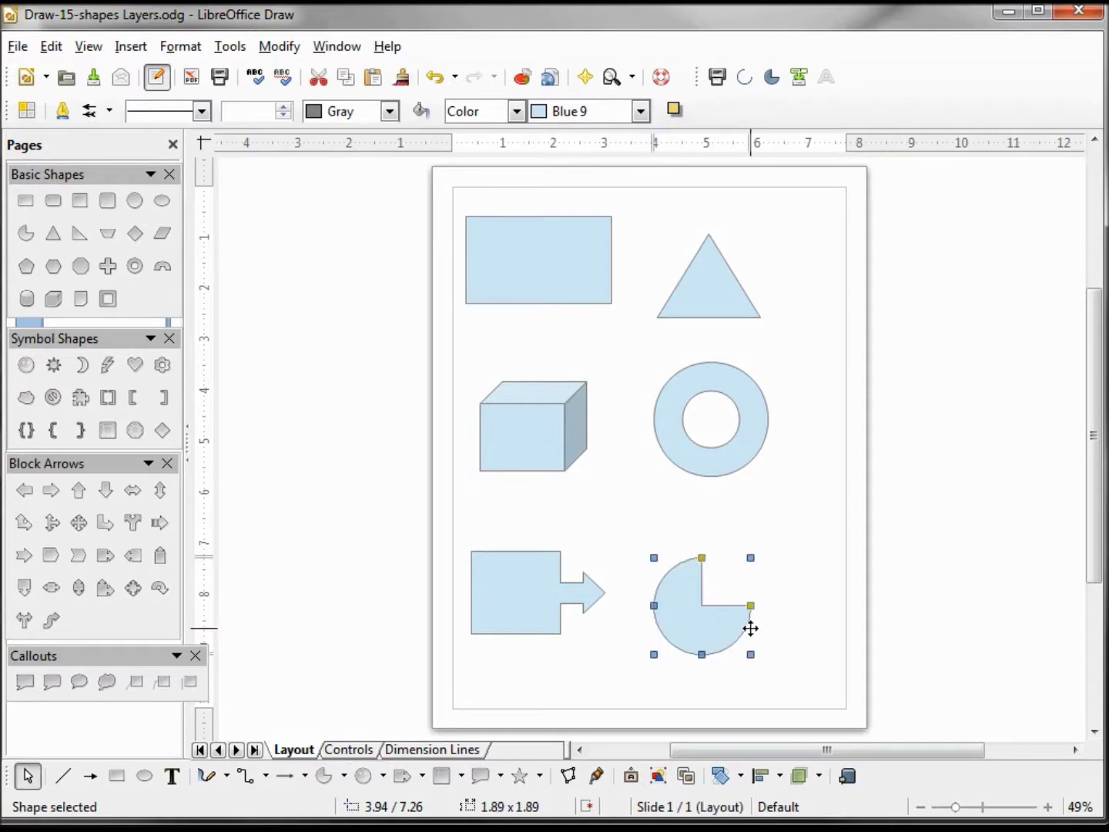
{"action": "left_click", "coordinate": [564, 278]}
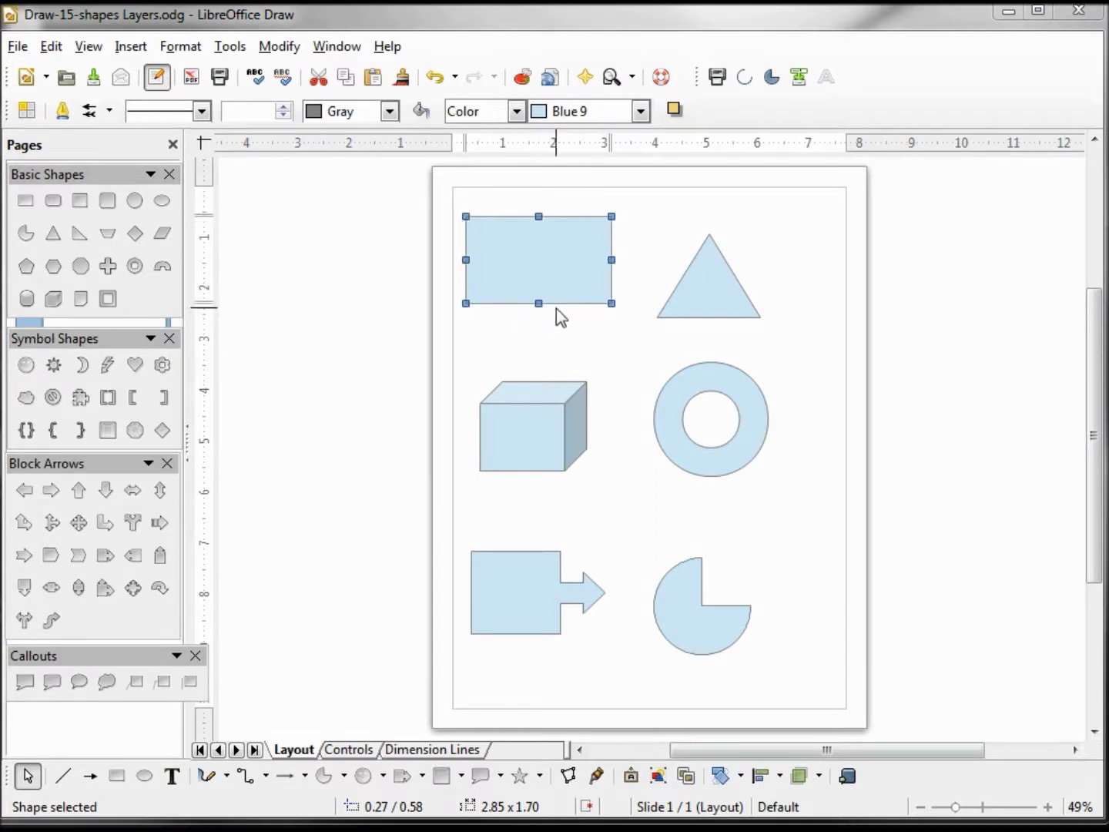
- Slide the triangle's apex right, then left, then back to the centre
{"action": "left_click", "coordinate": [694, 287]}
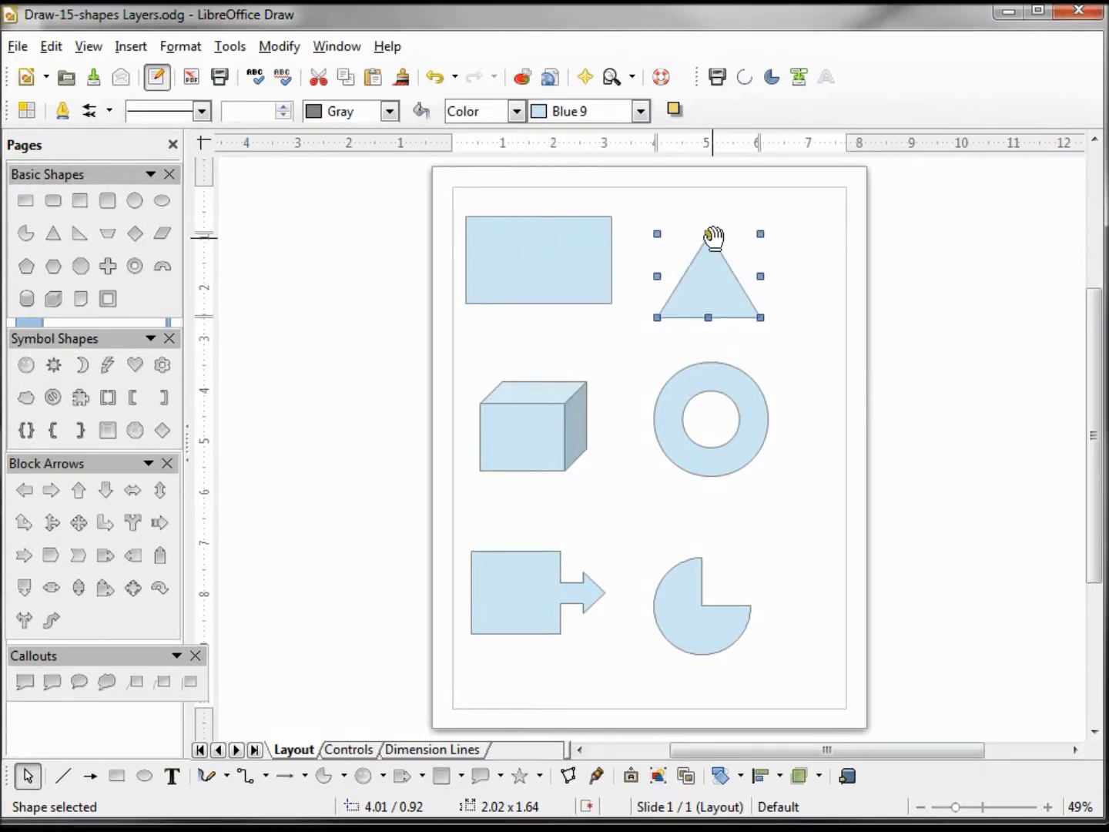
{"action": "left_click_drag", "start_coordinate": [710, 235], "coordinate": [755, 237]}
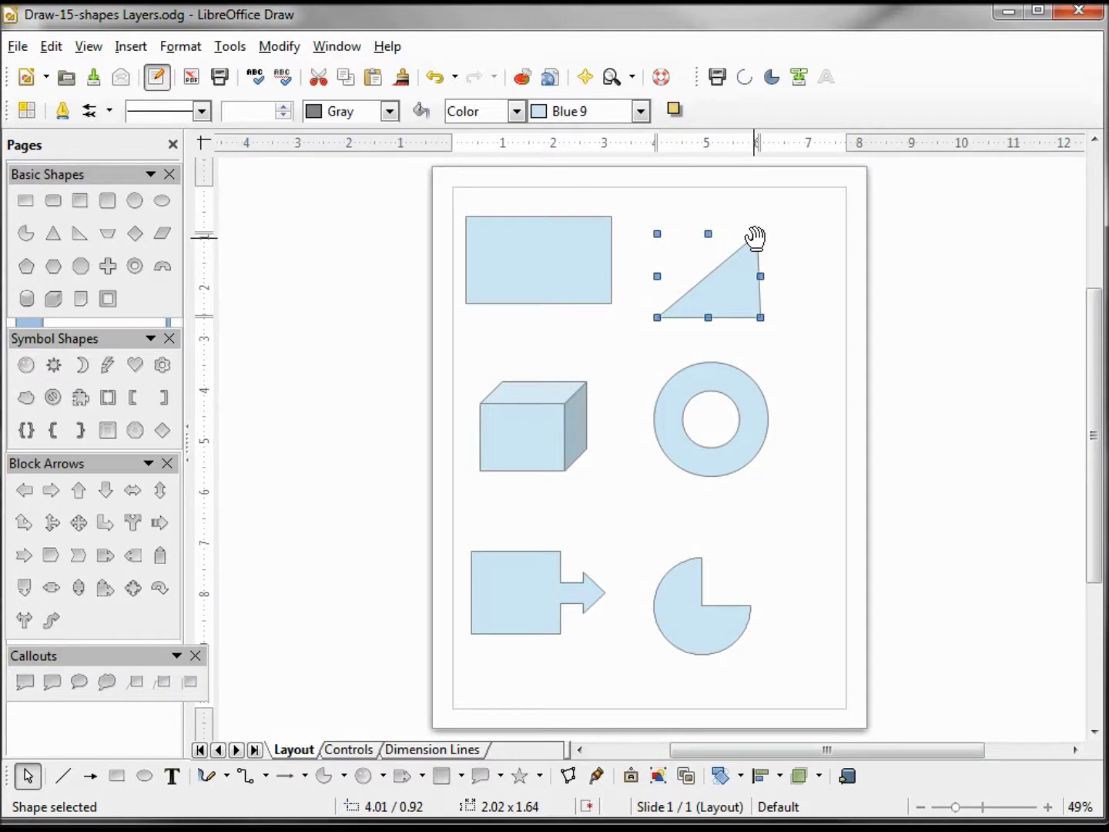
{"action": "left_click_drag", "start_coordinate": [754, 237], "coordinate": [653, 231]}
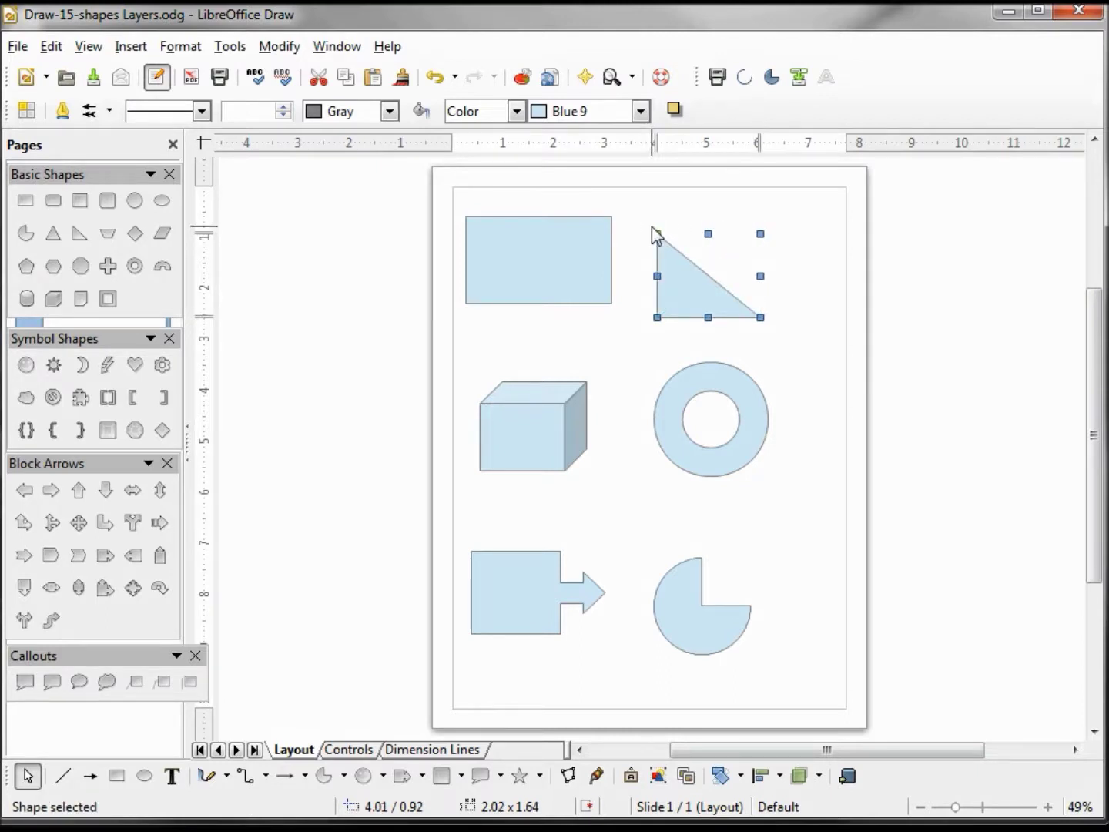
{"action": "left_click_drag", "start_coordinate": [655, 231], "coordinate": [709, 235]}
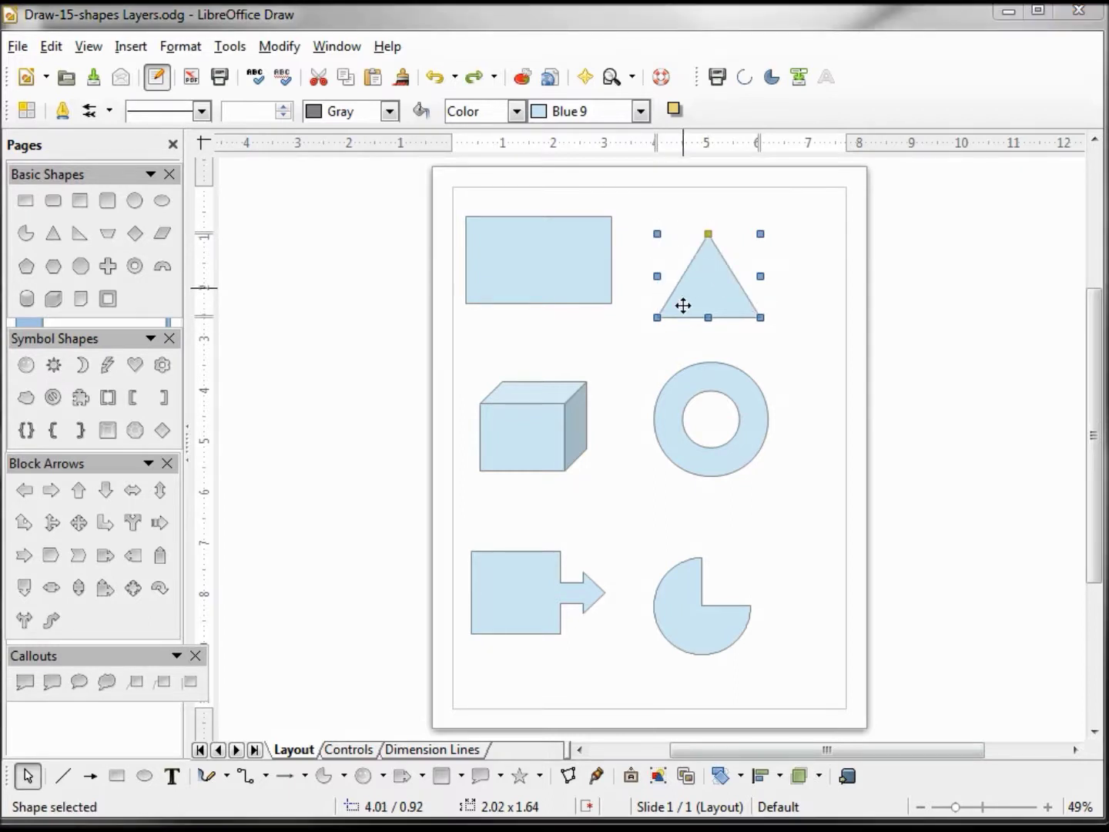
- Adjust the size of the ring's inner hole with its adjustment handle
{"action": "left_click", "coordinate": [682, 400]}
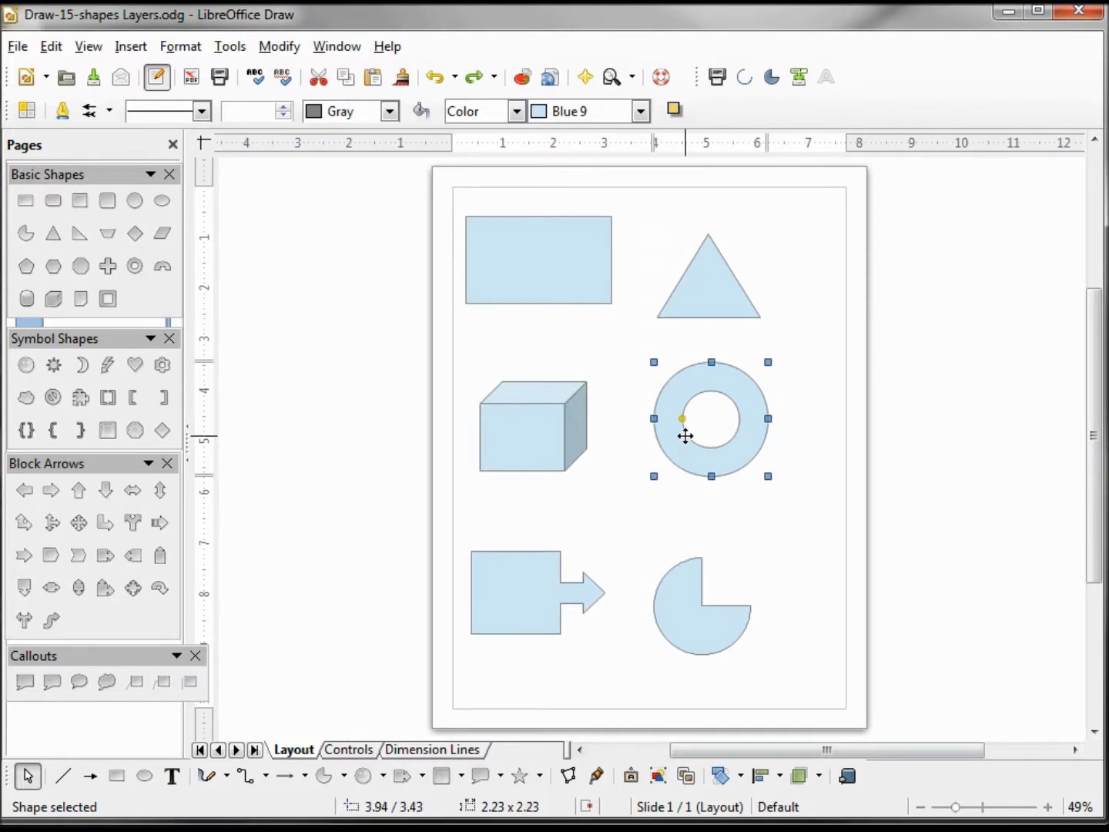
{"action": "mouse_move", "coordinate": [682, 418]}
{"action": "left_mouse_down"}
{"action": "mouse_move", "coordinate": [699, 421]}
{"action": "mouse_move", "coordinate": [668, 415]}
{"action": "left_mouse_up"}
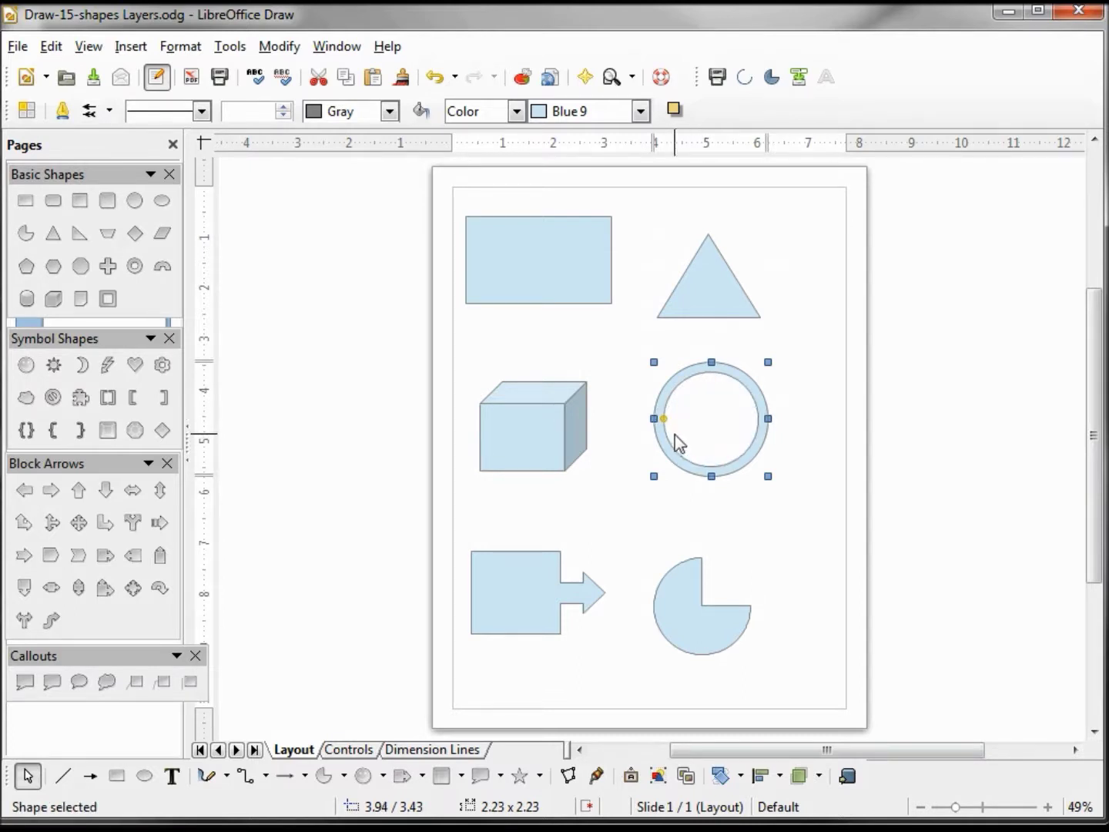
{"action": "left_click_drag", "start_coordinate": [667, 419], "coordinate": [674, 421]}
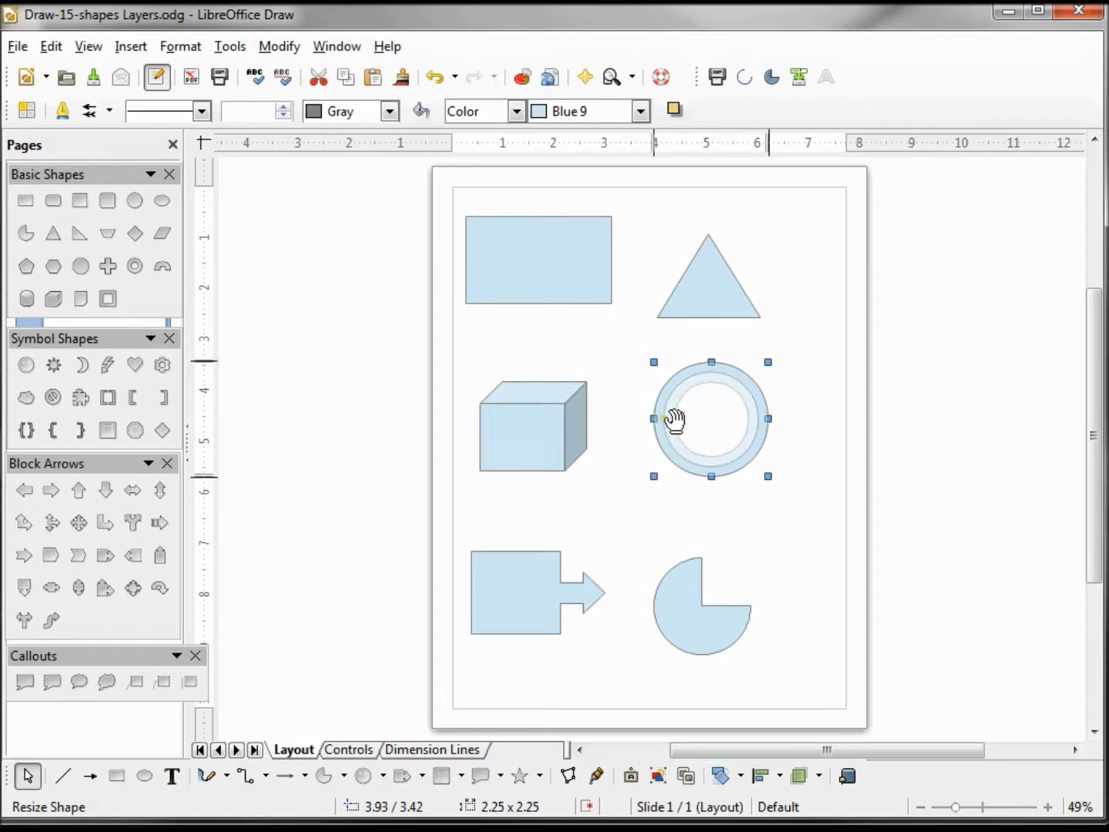
- Stretch the cube's depth into a long slab, then shrink it back to a box
{"action": "left_click", "coordinate": [530, 404]}
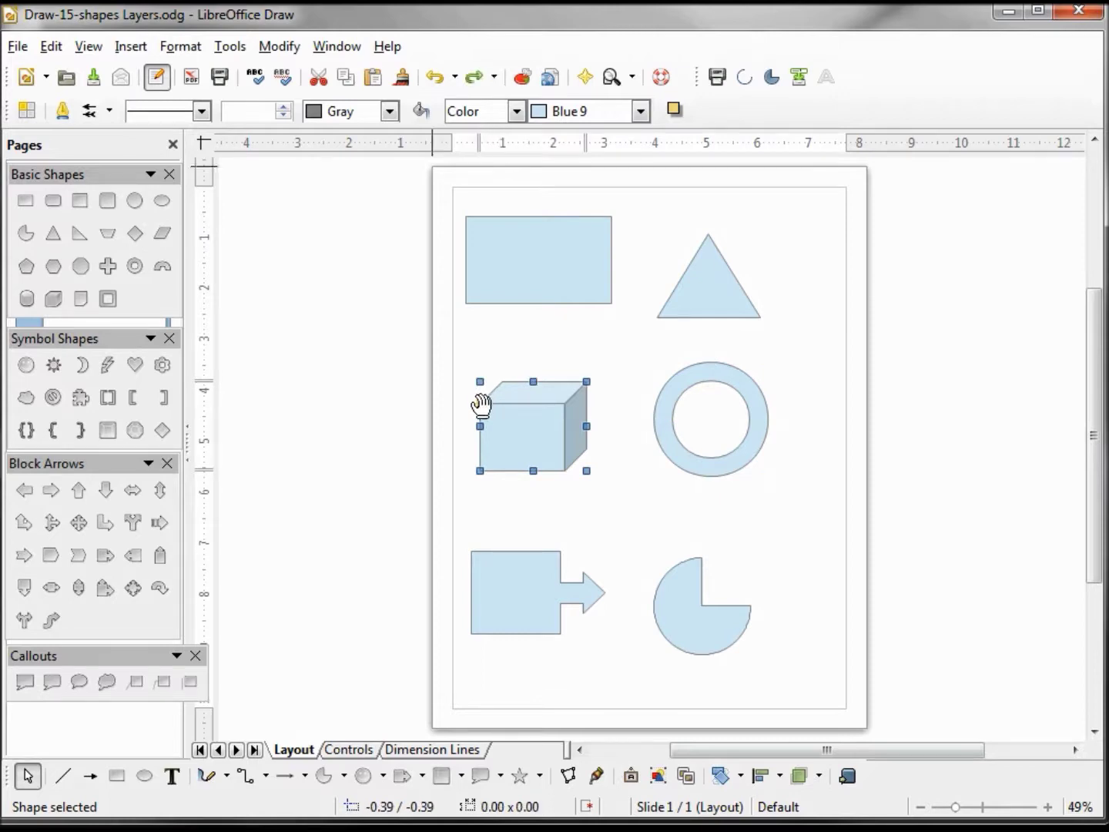
{"action": "left_click_drag", "start_coordinate": [481, 403], "coordinate": [478, 448]}
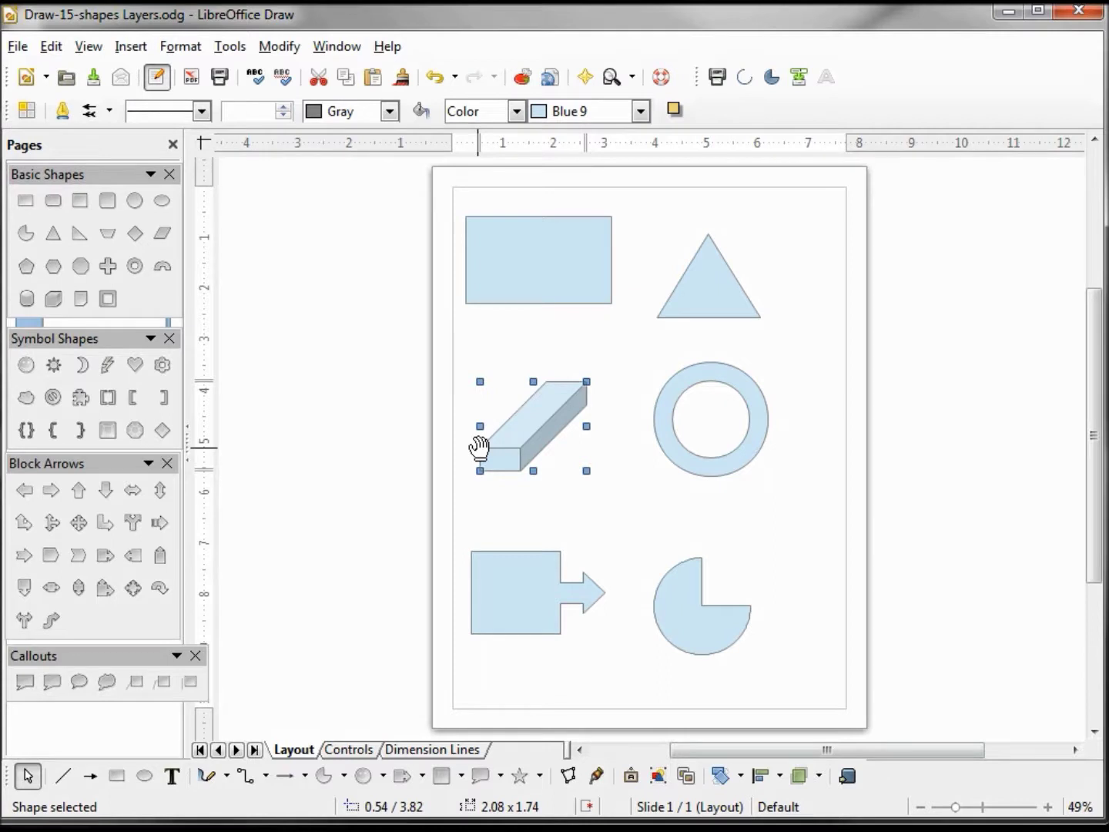
{"action": "left_click_drag", "start_coordinate": [478, 448], "coordinate": [473, 405]}
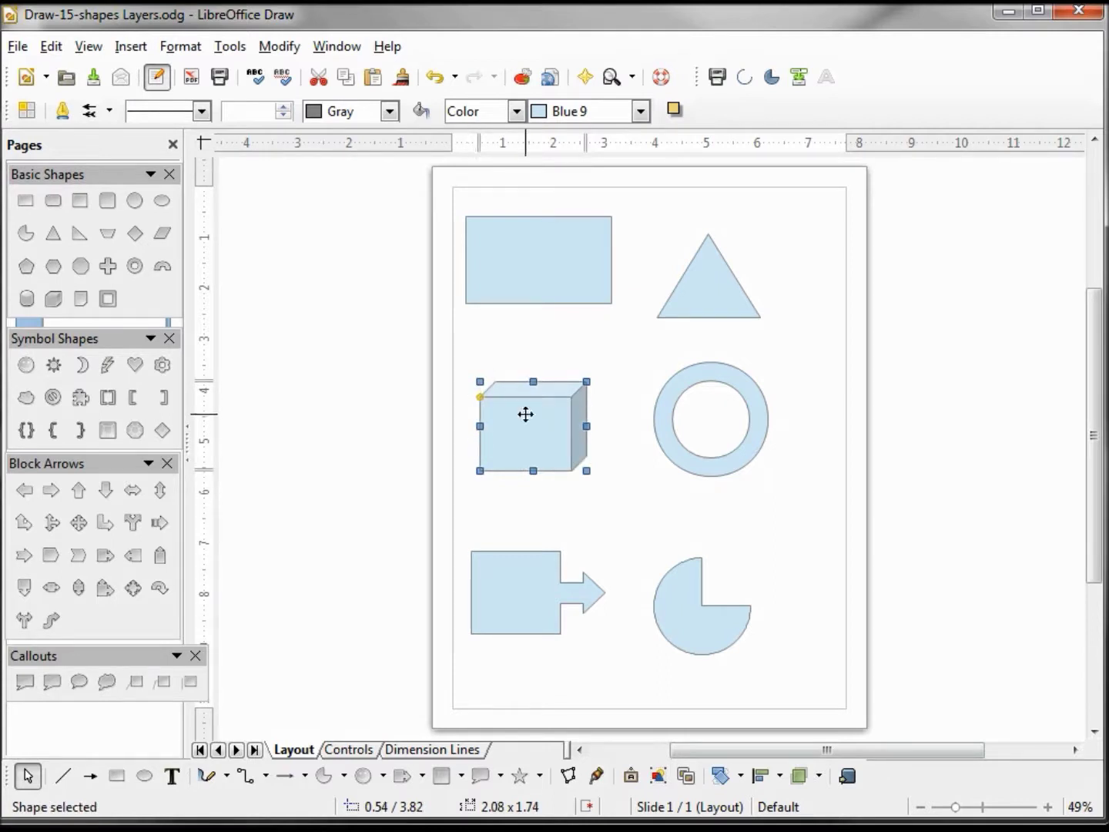
{"action": "left_click", "coordinate": [689, 605]}
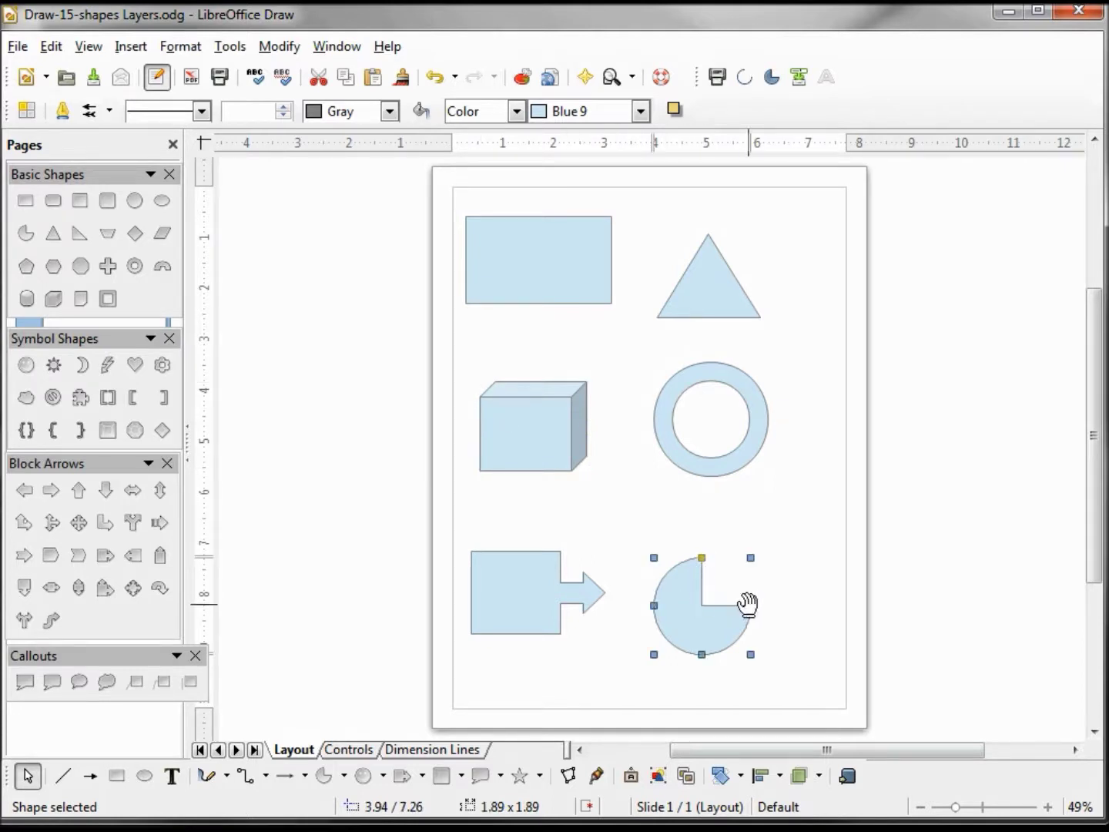
- Reshape and rotate the circle pie until its missing wedge is a slim slice
{"action": "key", "text": "ctrl+z"}
{"action": "left_click_drag", "start_coordinate": [750, 604], "coordinate": [732, 565]}
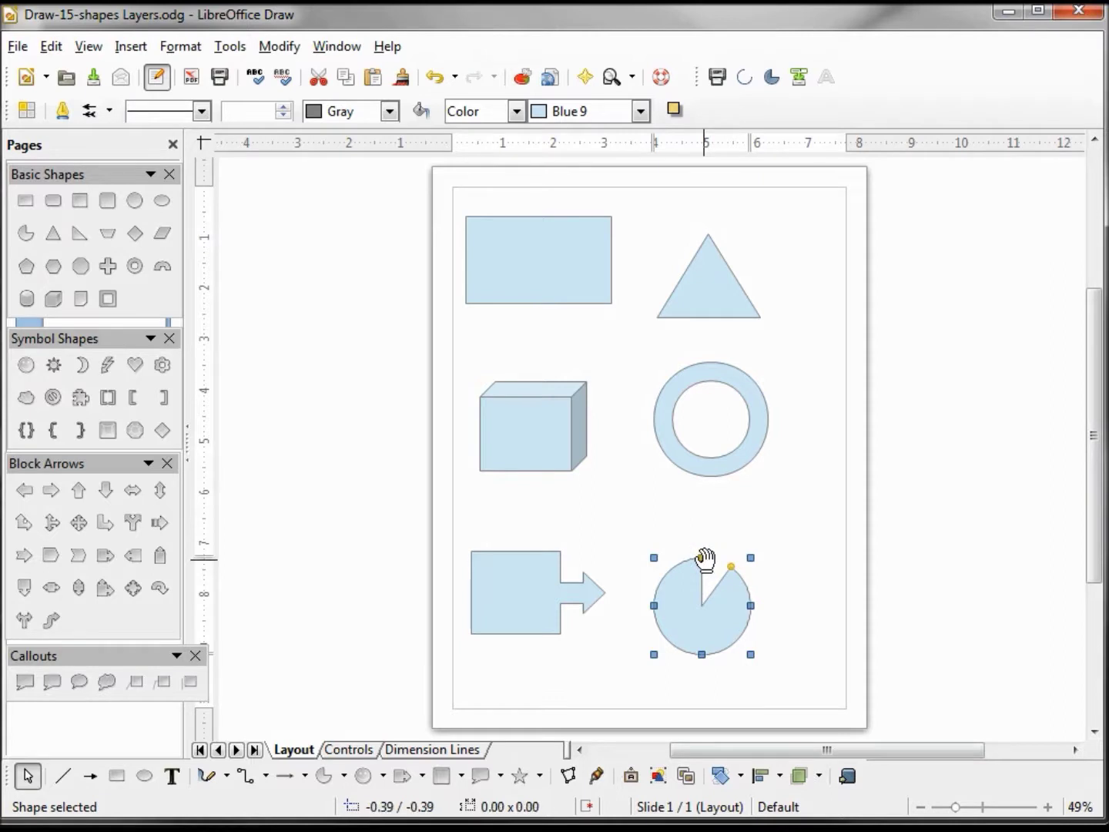
{"action": "left_click_drag", "start_coordinate": [703, 558], "coordinate": [645, 604]}
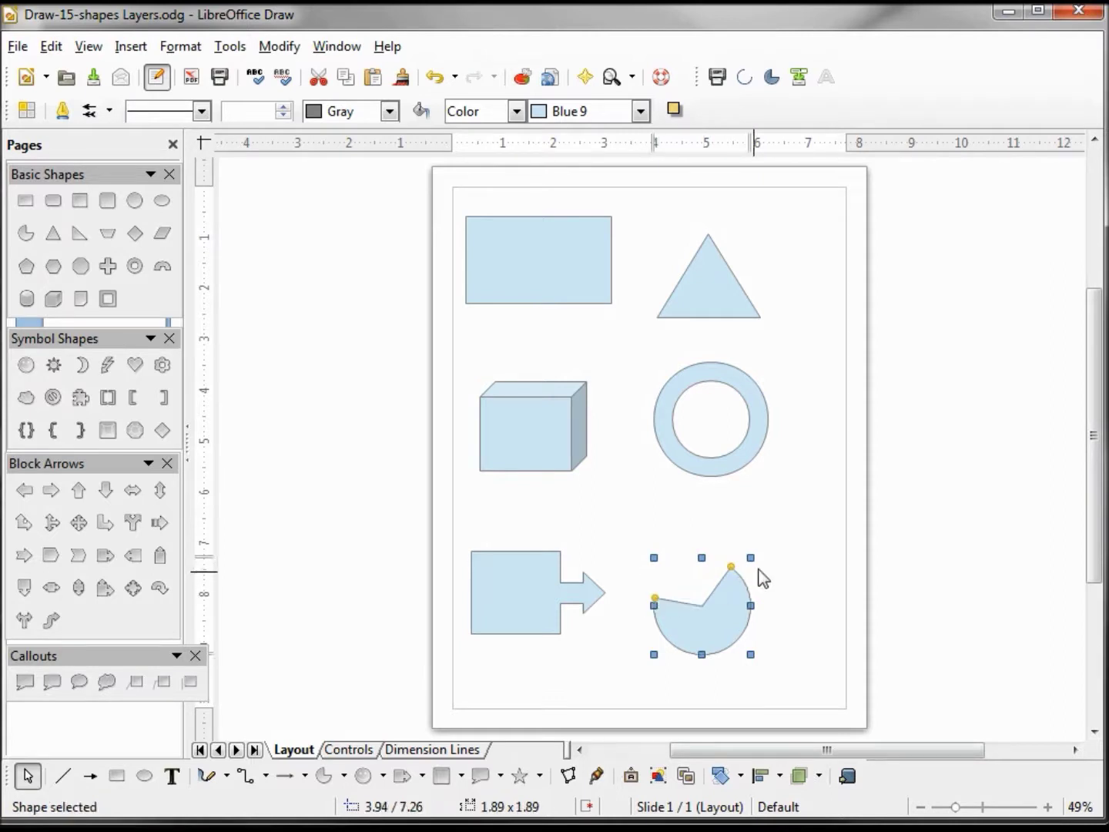
{"action": "left_click", "coordinate": [738, 586]}
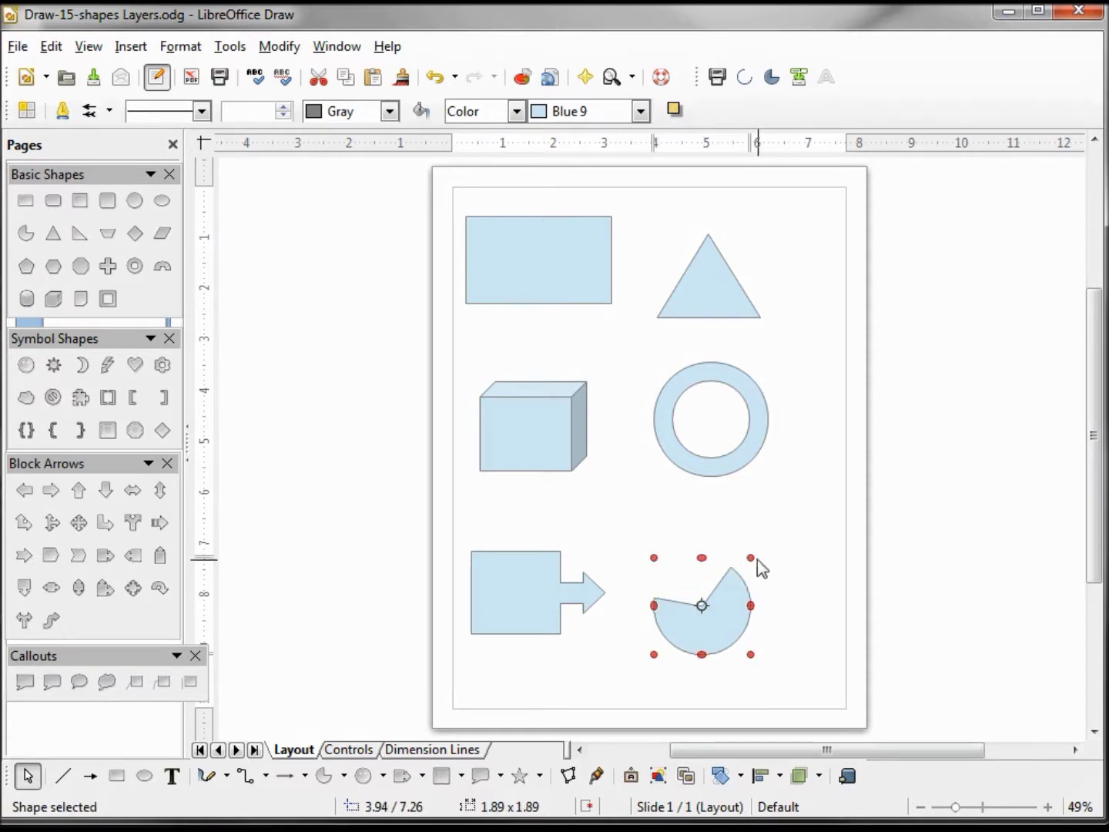
{"action": "mouse_move", "coordinate": [750, 556]}
{"action": "left_mouse_down"}
{"action": "mouse_move", "coordinate": [775, 687]}
{"action": "mouse_move", "coordinate": [782, 676]}
{"action": "left_mouse_up"}
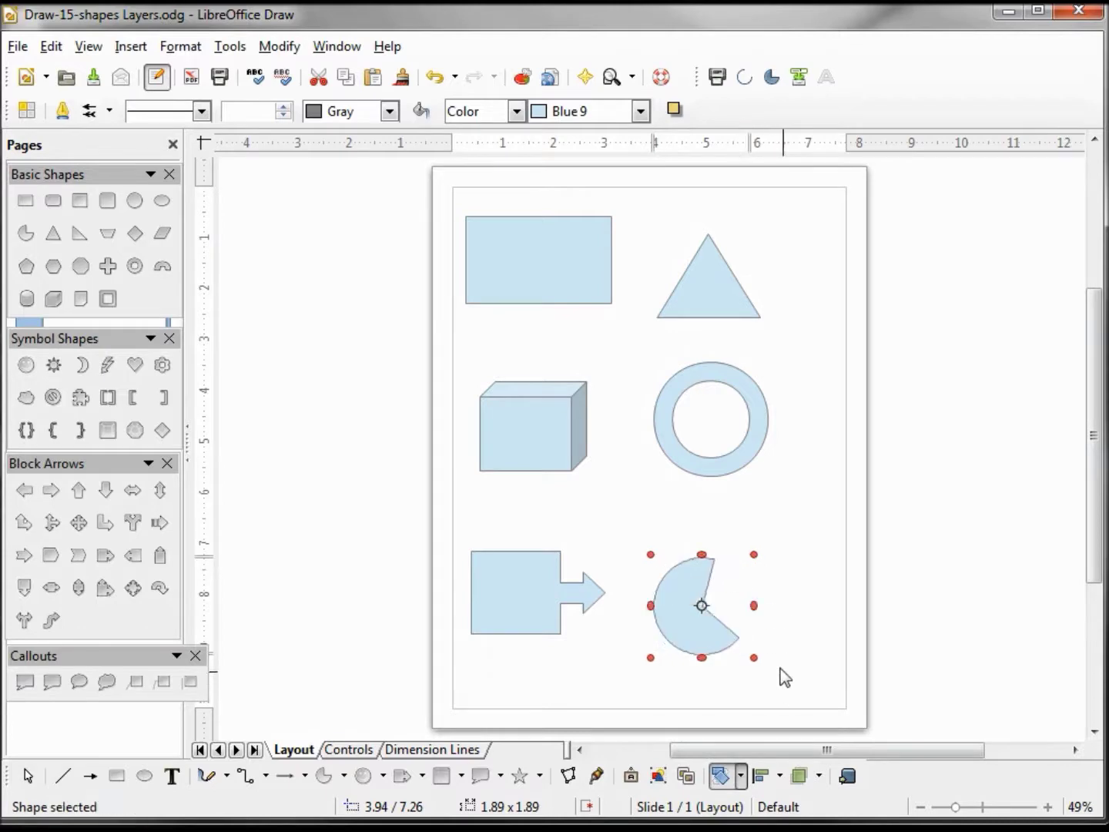
{"action": "left_click", "coordinate": [719, 642]}
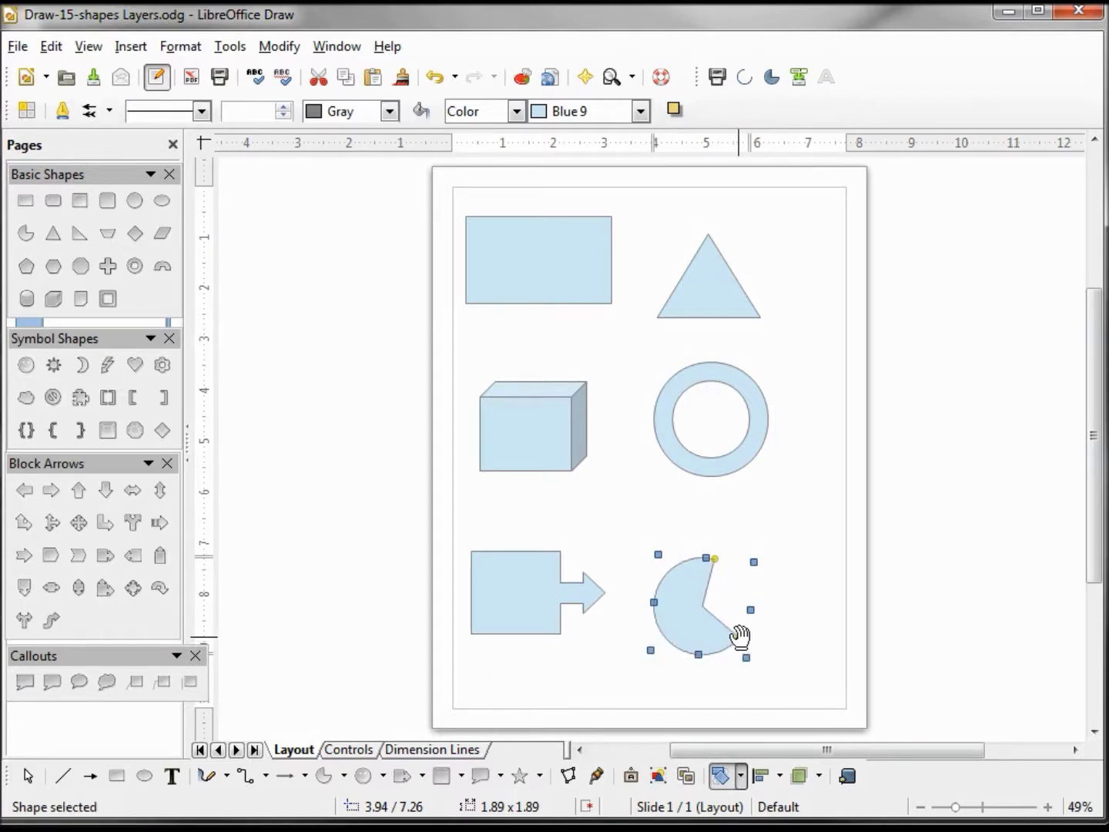
{"action": "left_click_drag", "start_coordinate": [736, 639], "coordinate": [740, 590]}
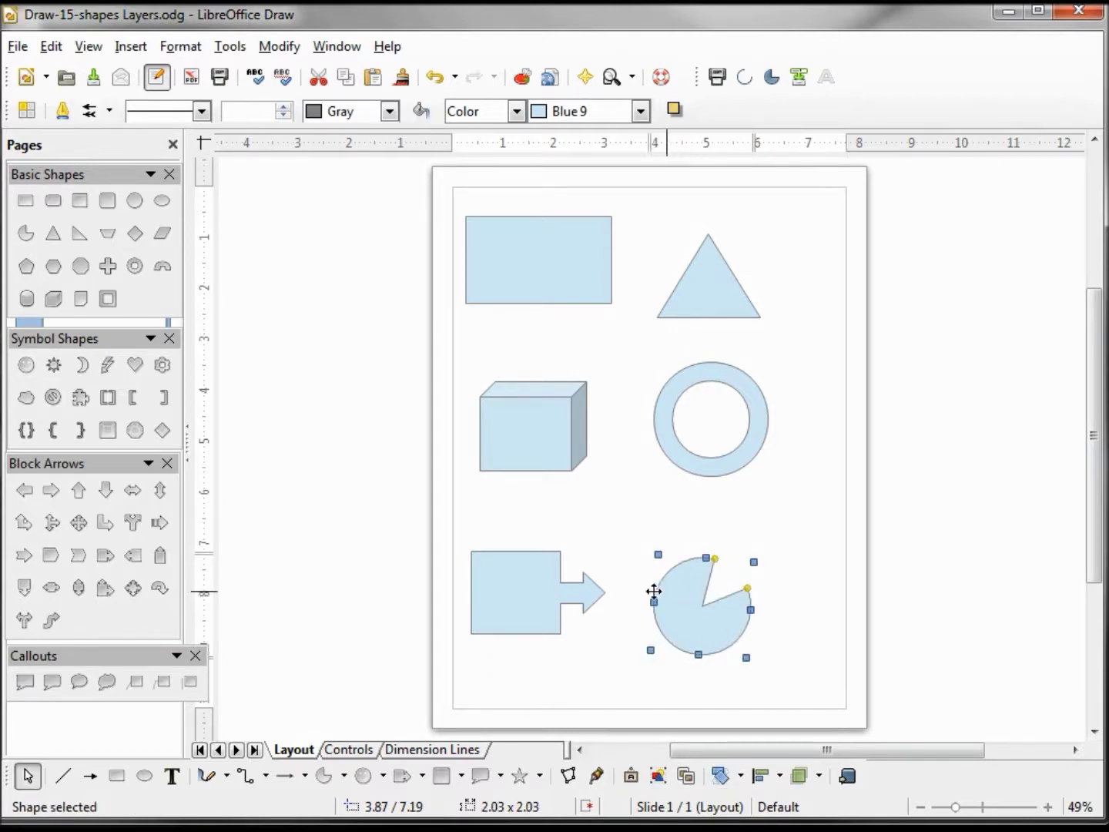
- Adjust the arrow callout's shaft and arrowhead, then delete the callout
{"action": "left_click", "coordinate": [512, 589]}
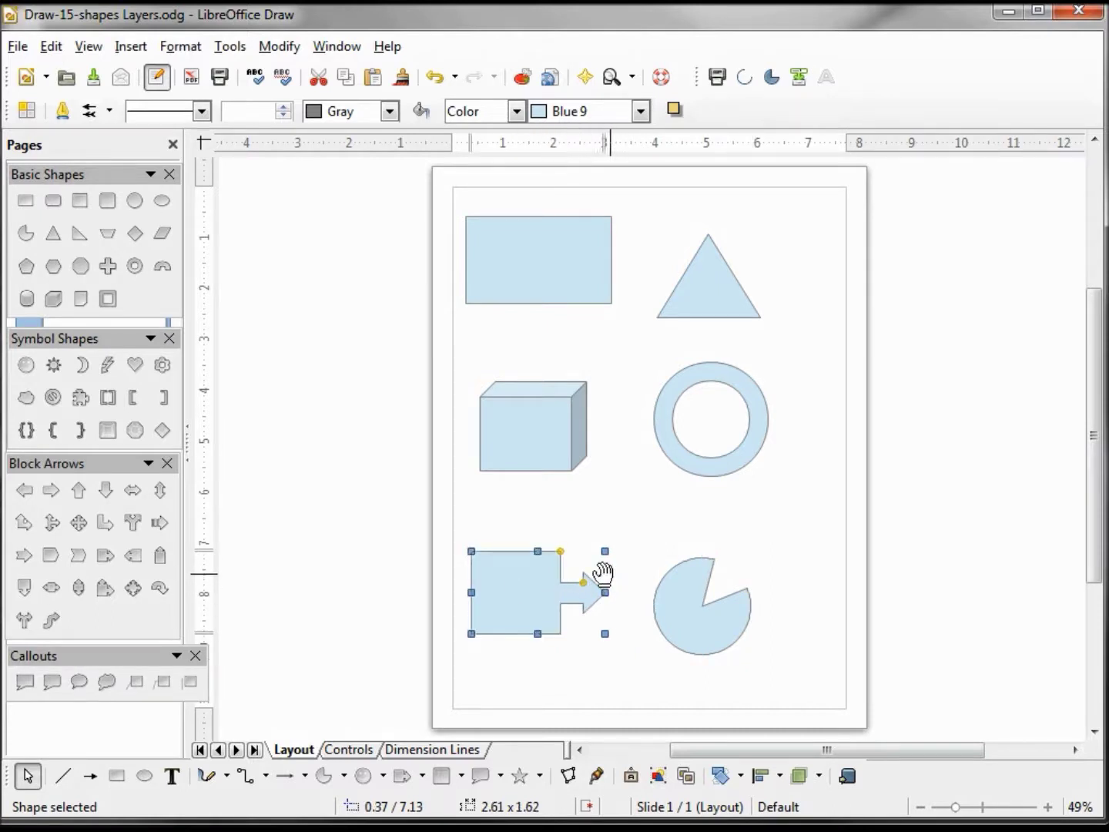
{"action": "left_click_drag", "start_coordinate": [561, 550], "coordinate": [502, 555]}
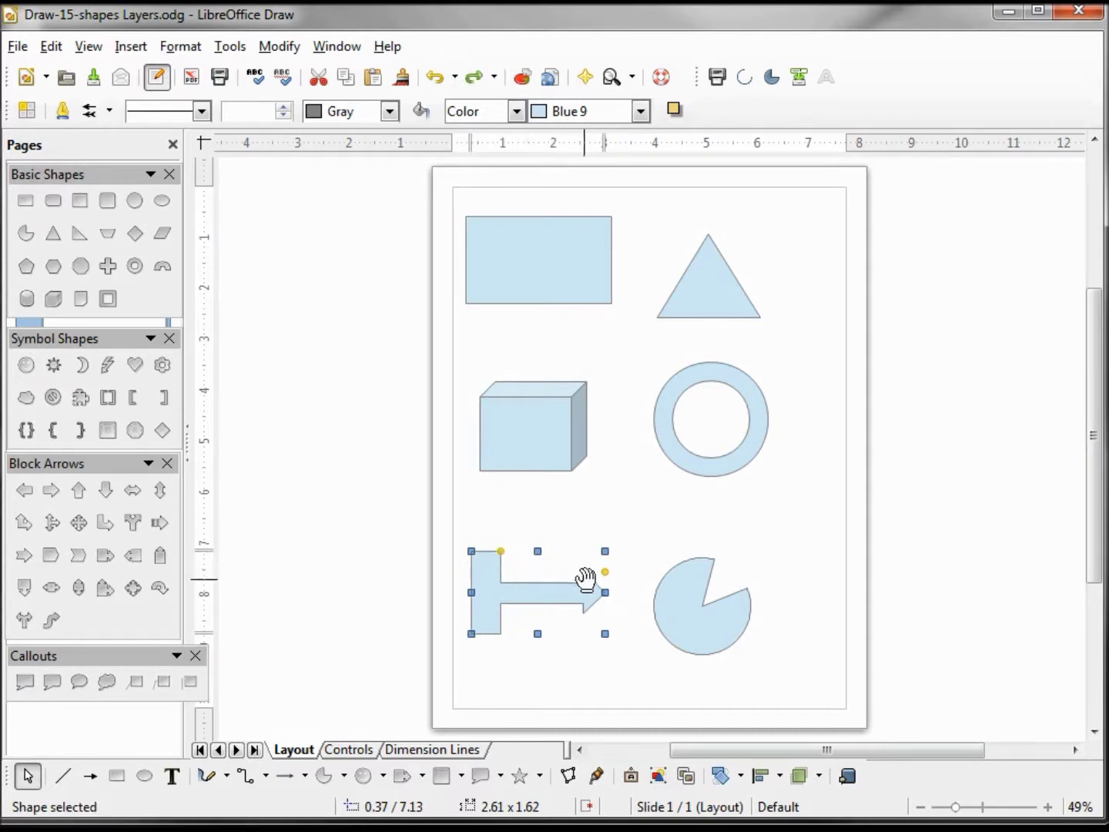
{"action": "left_click_drag", "start_coordinate": [582, 581], "coordinate": [532, 585]}
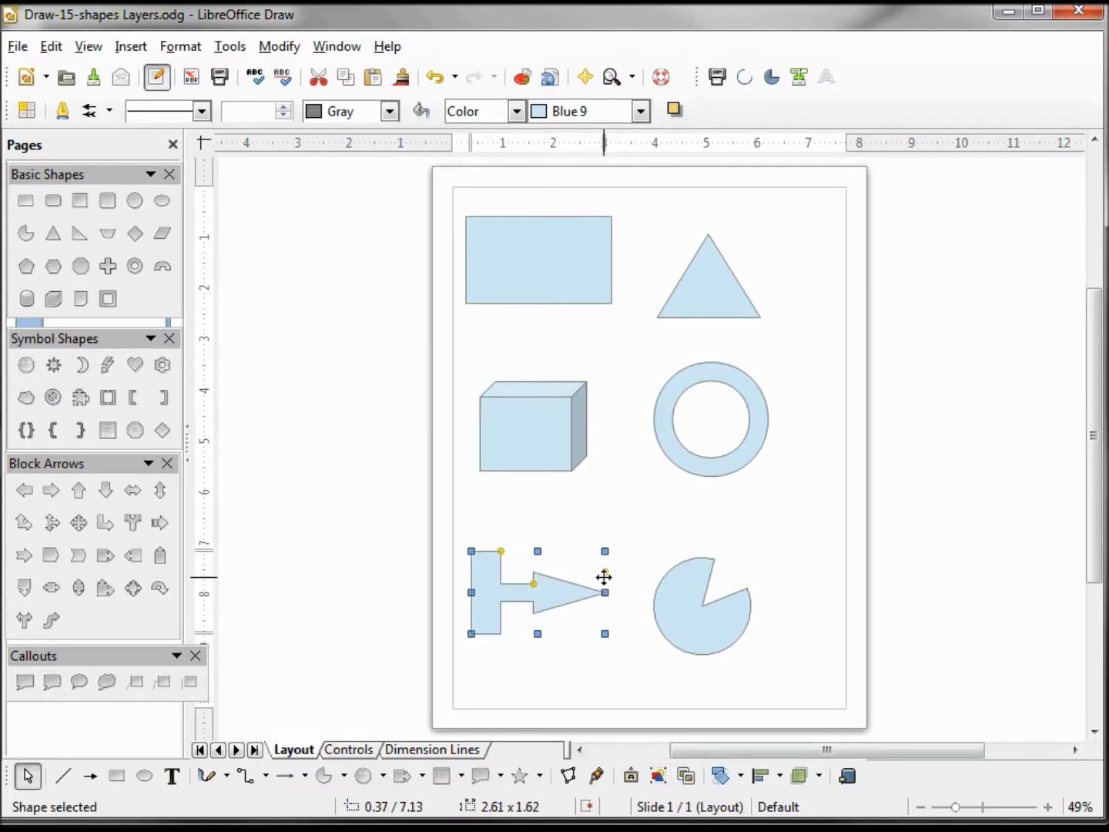
{"action": "left_click_drag", "start_coordinate": [605, 574], "coordinate": [604, 551]}
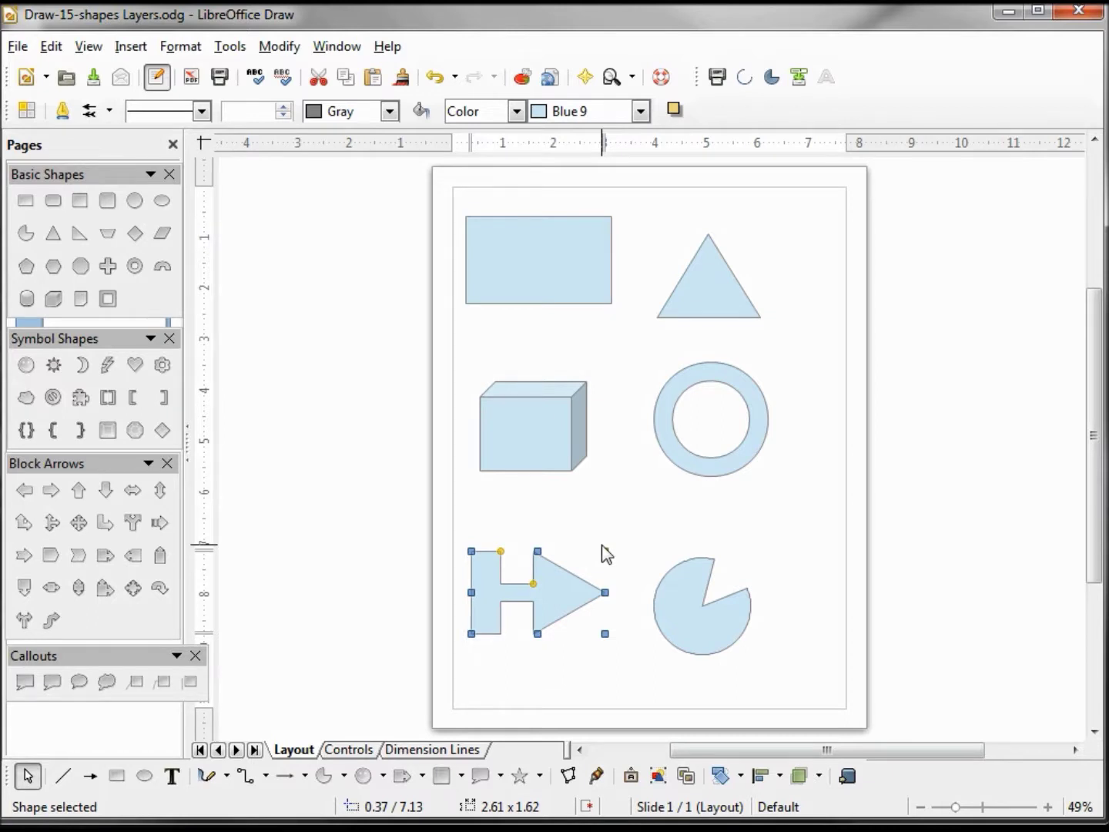
{"action": "key", "text": "Delete"}
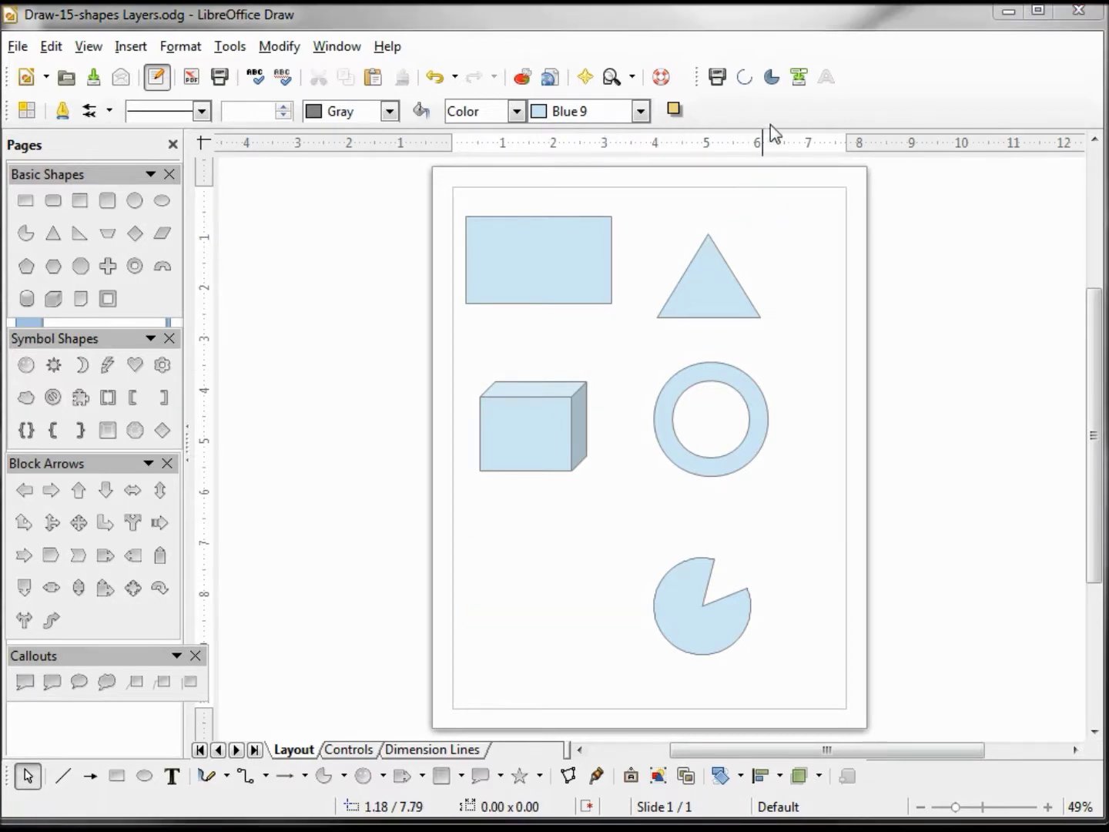
- Draw a new circle pie at lower left, setting its start and end angles
{"action": "left_click", "coordinate": [773, 78]}
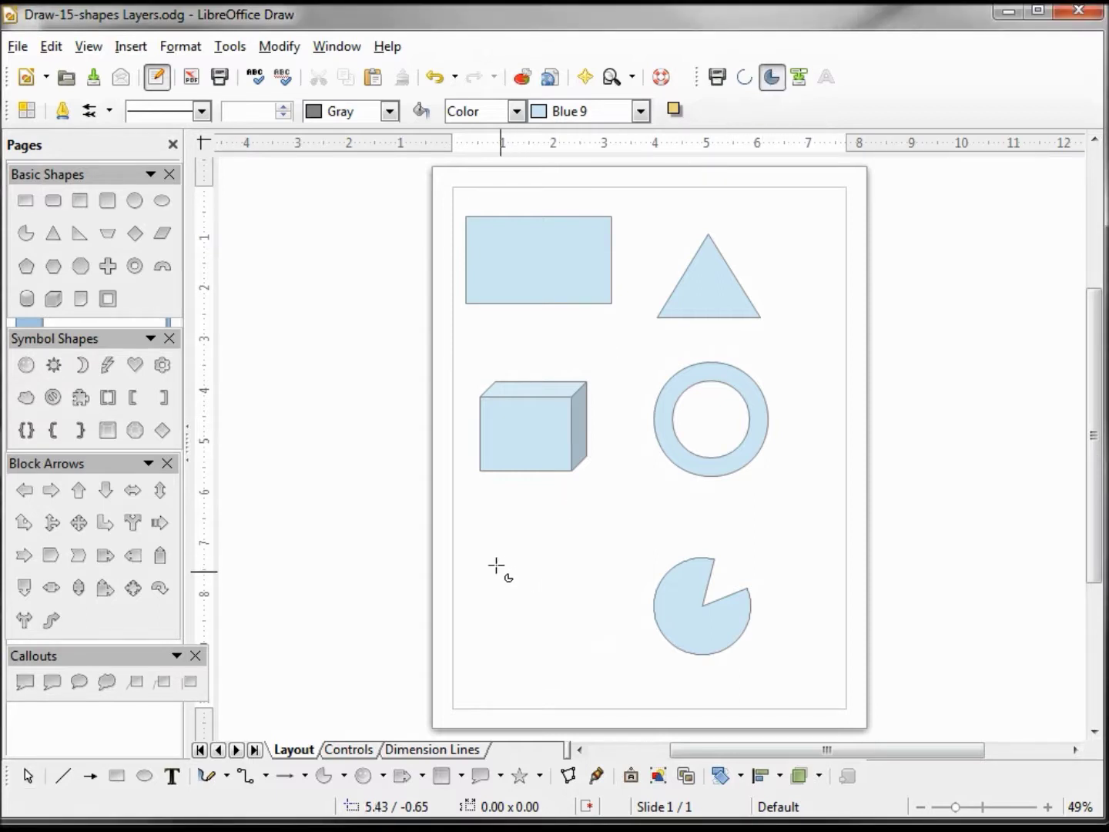
{"action": "left_click_drag", "start_coordinate": [494, 561], "coordinate": [553, 665]}
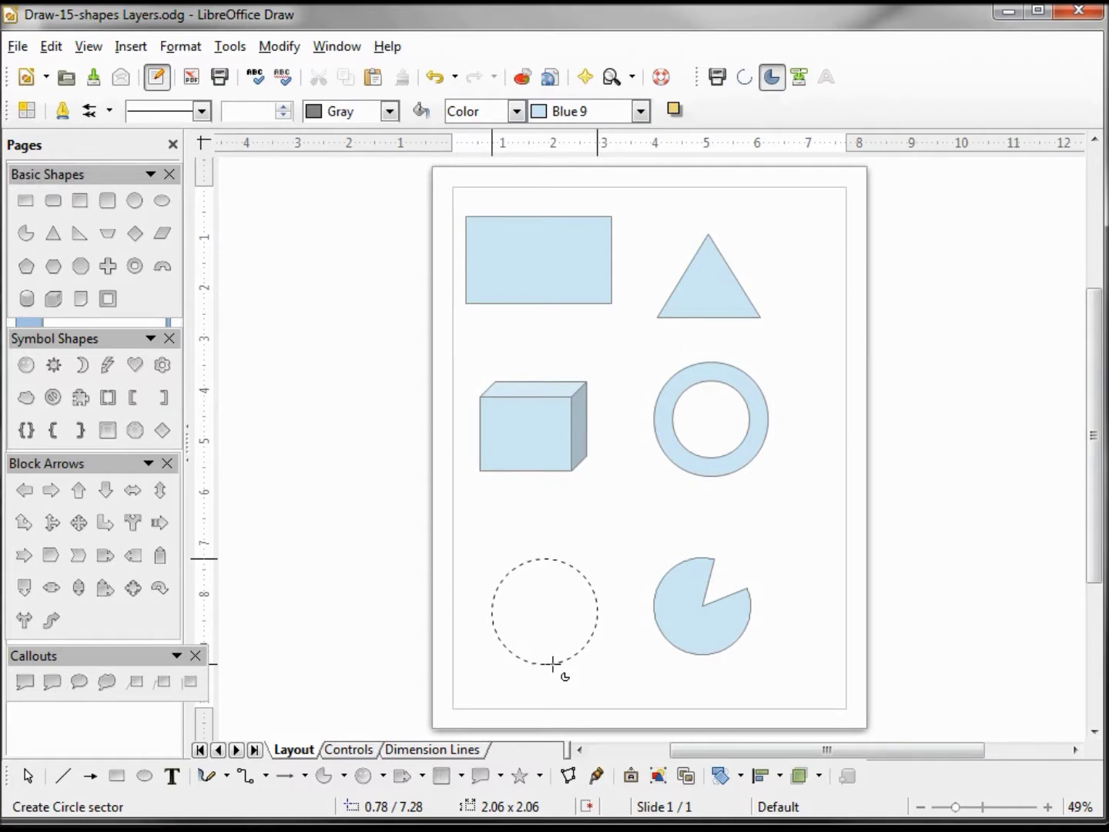
{"action": "left_click_drag", "start_coordinate": [554, 664], "coordinate": [556, 663]}
{"action": "left_click", "coordinate": [548, 543]}
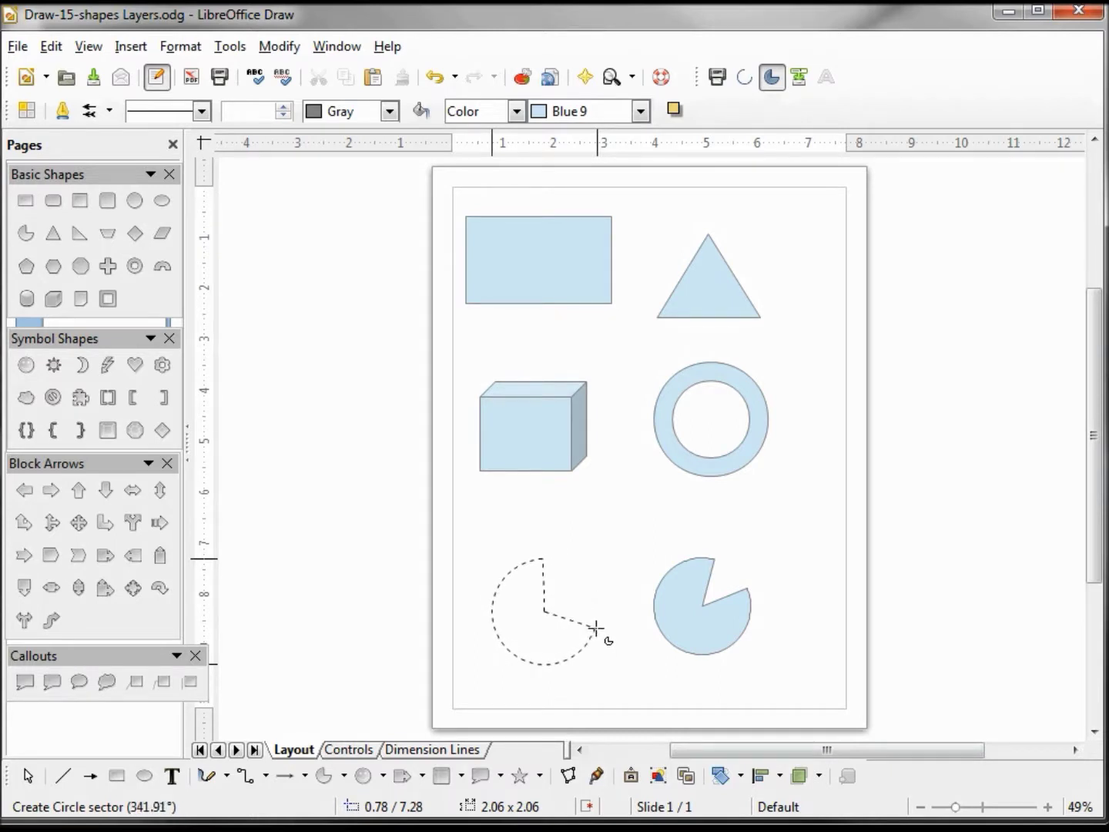
{"action": "left_click", "coordinate": [596, 627]}
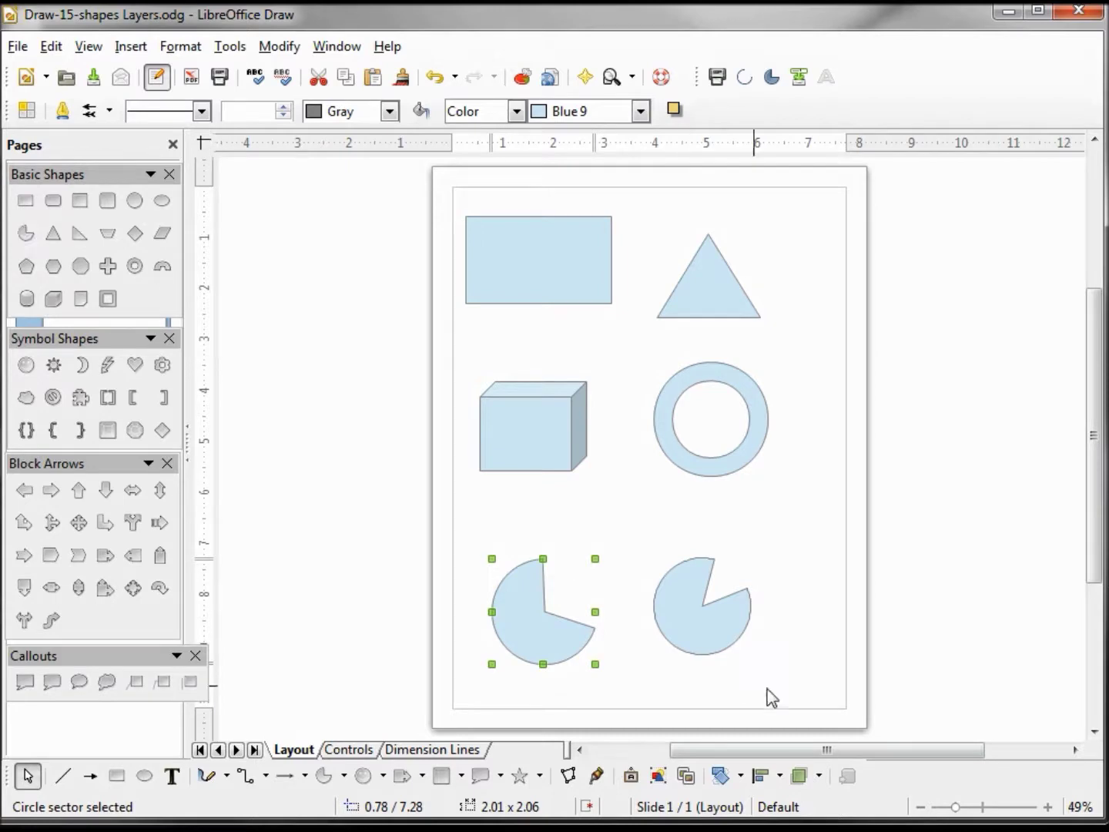
{"action": "left_click", "coordinate": [731, 620]}
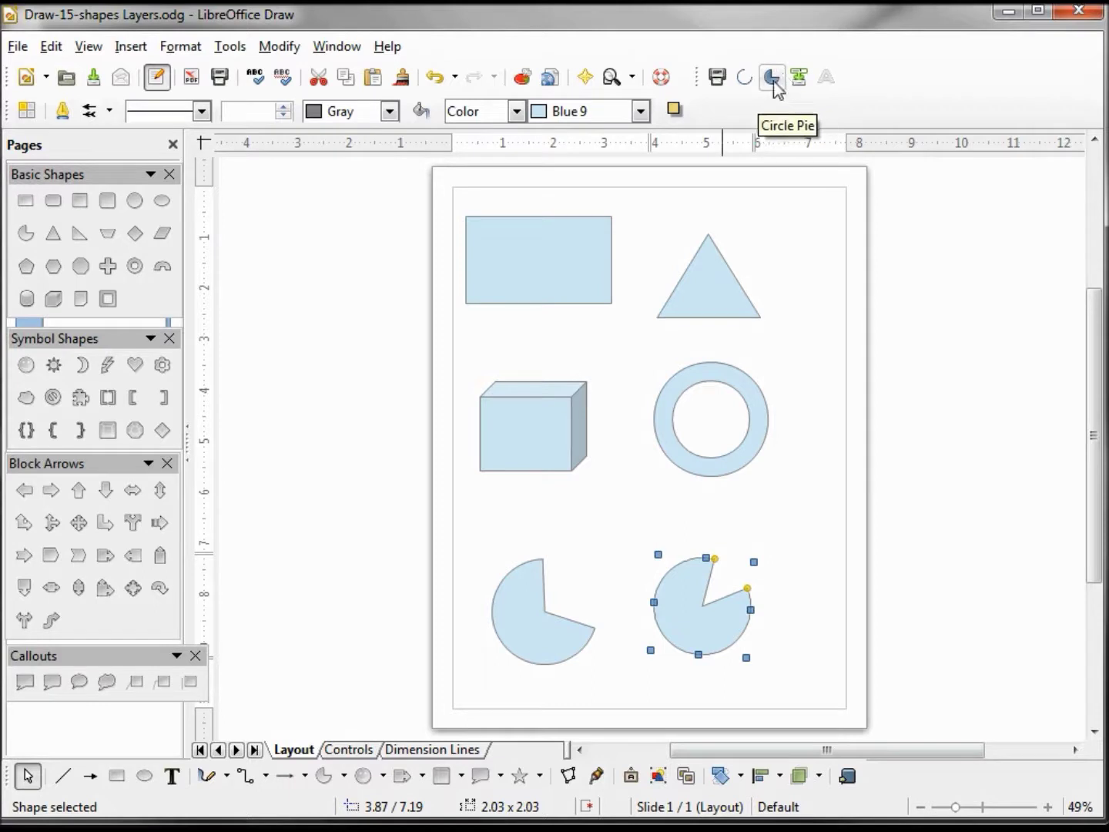
{"action": "left_click", "coordinate": [525, 613]}
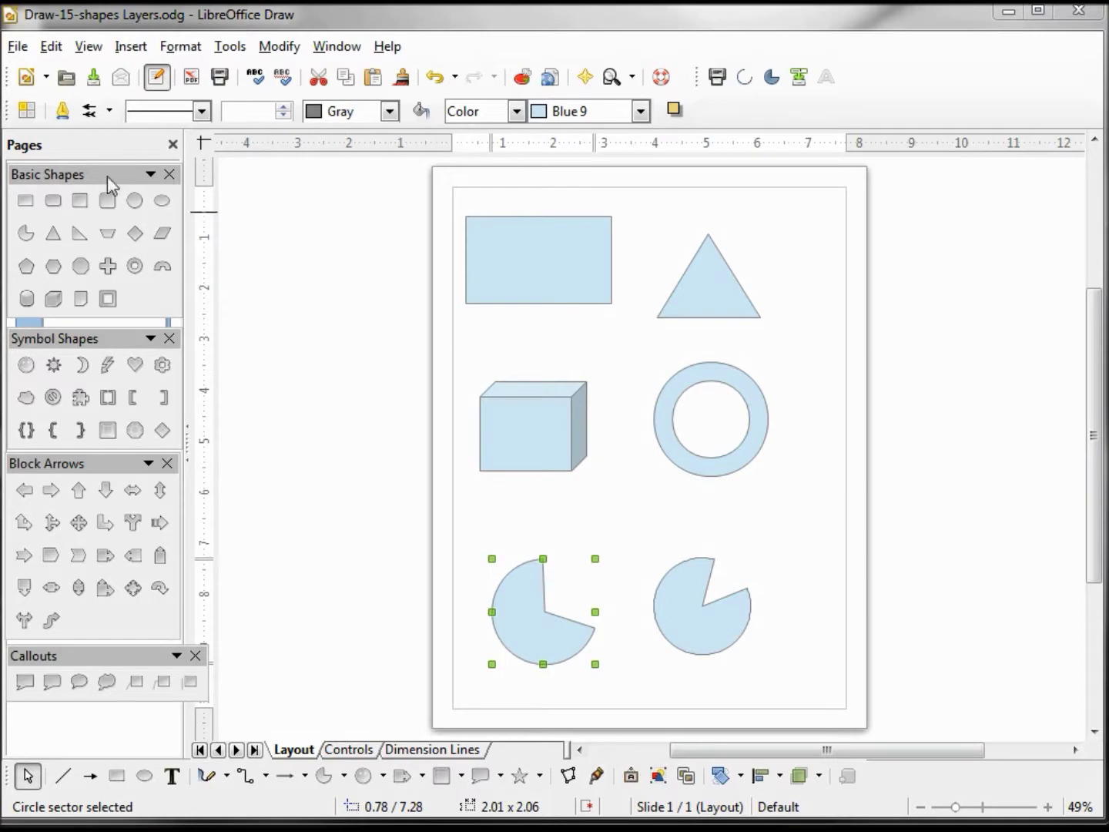
- Create a new graphics style from the Styles list and name it Color-AreaOrange
{"action": "left_click", "coordinate": [25, 111]}
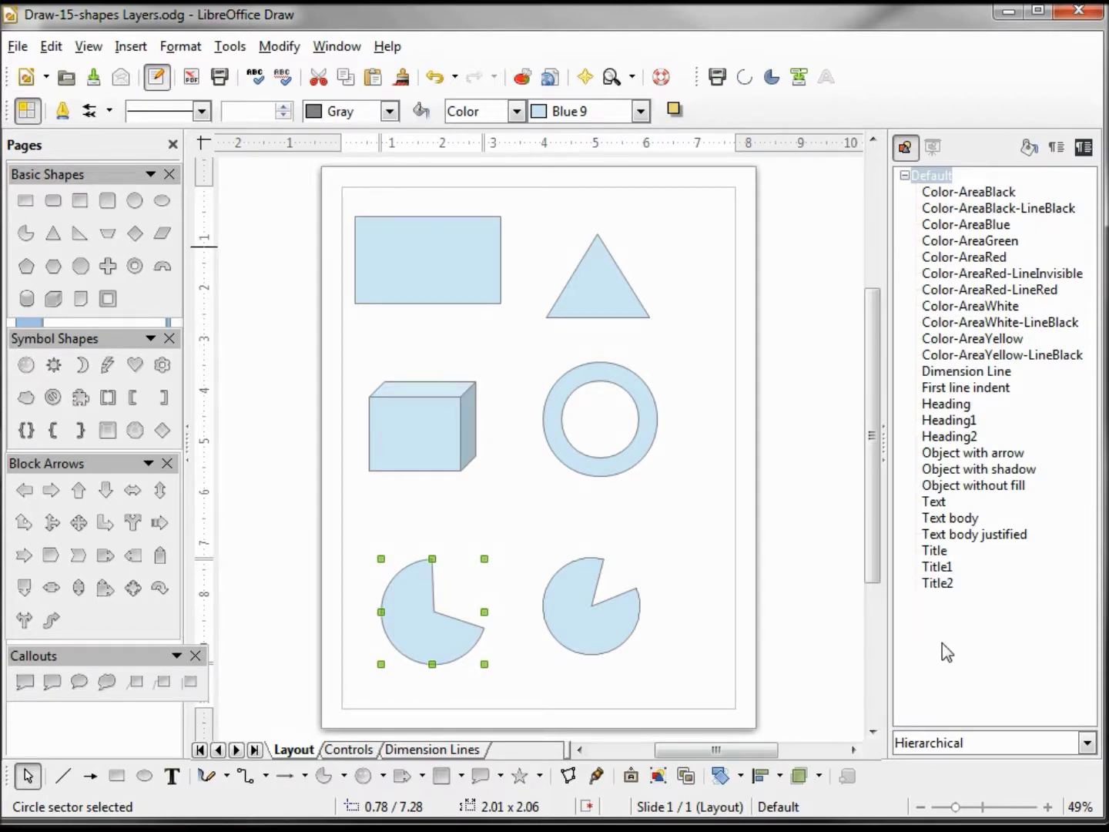
{"action": "right_click", "coordinate": [947, 652]}
{"action": "left_click", "coordinate": [989, 657]}
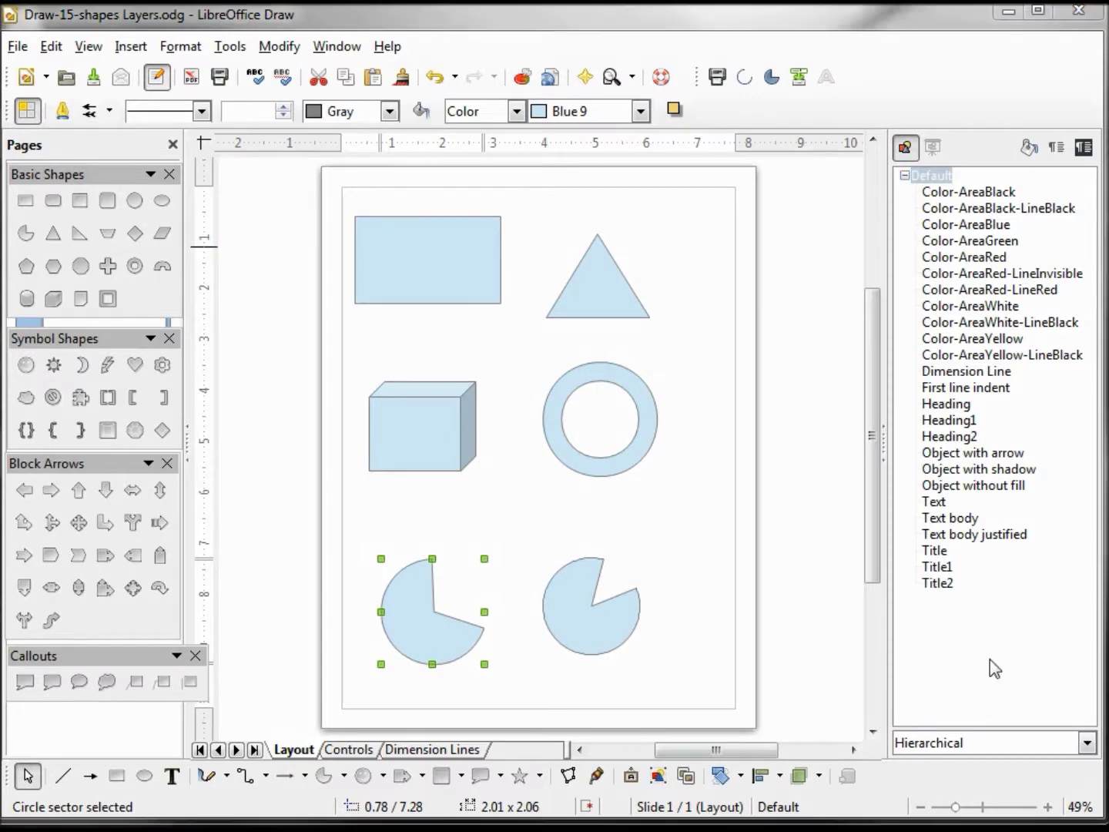
{"action": "double_click", "coordinate": [619, 277]}
{"action": "type", "text": "Color-AreaOrange"}
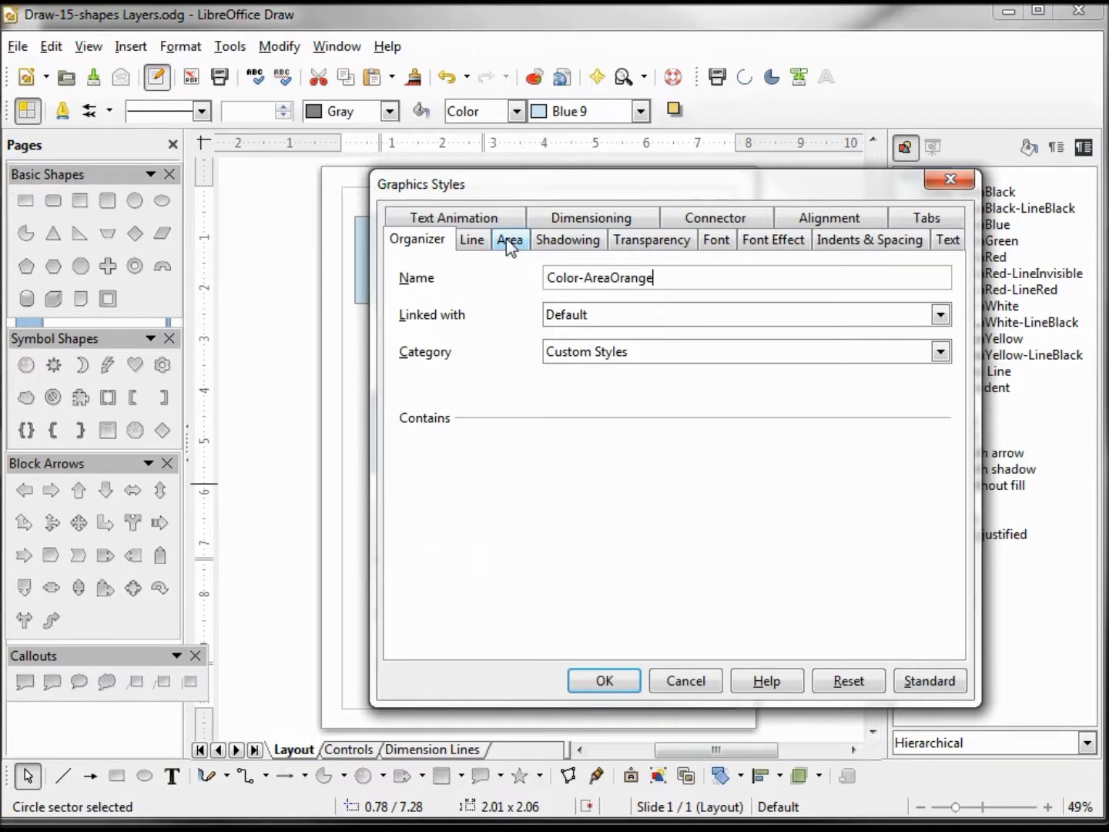
- Set the style's area fill to the orange Chart 10 colour and save it
{"action": "left_click", "coordinate": [508, 244]}
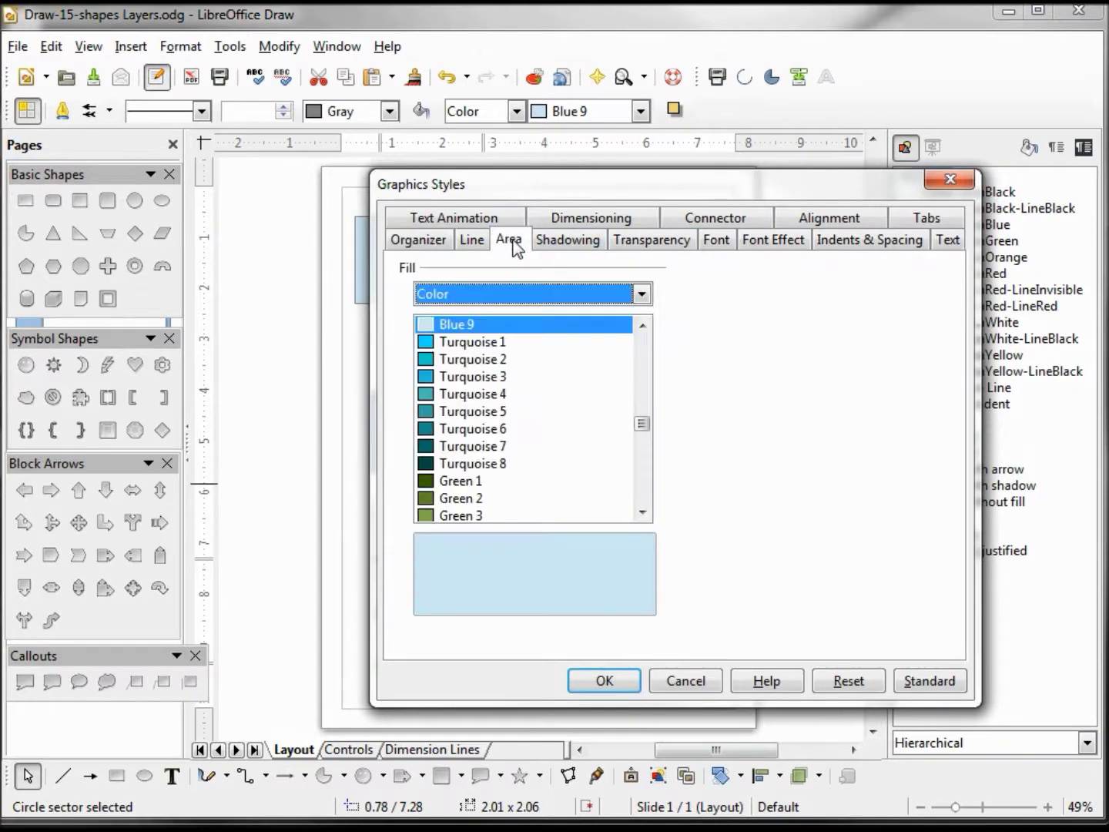
{"action": "left_click_drag", "start_coordinate": [640, 425], "coordinate": [641, 494]}
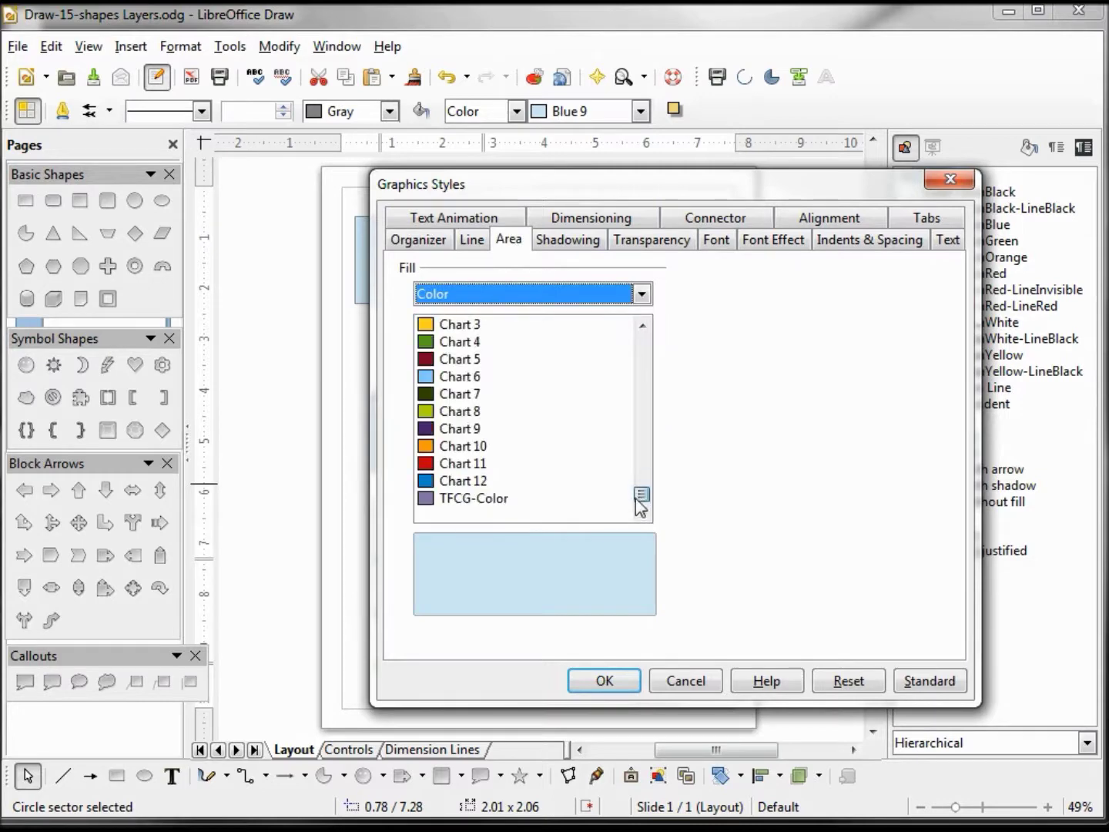
{"action": "left_click", "coordinate": [448, 449]}
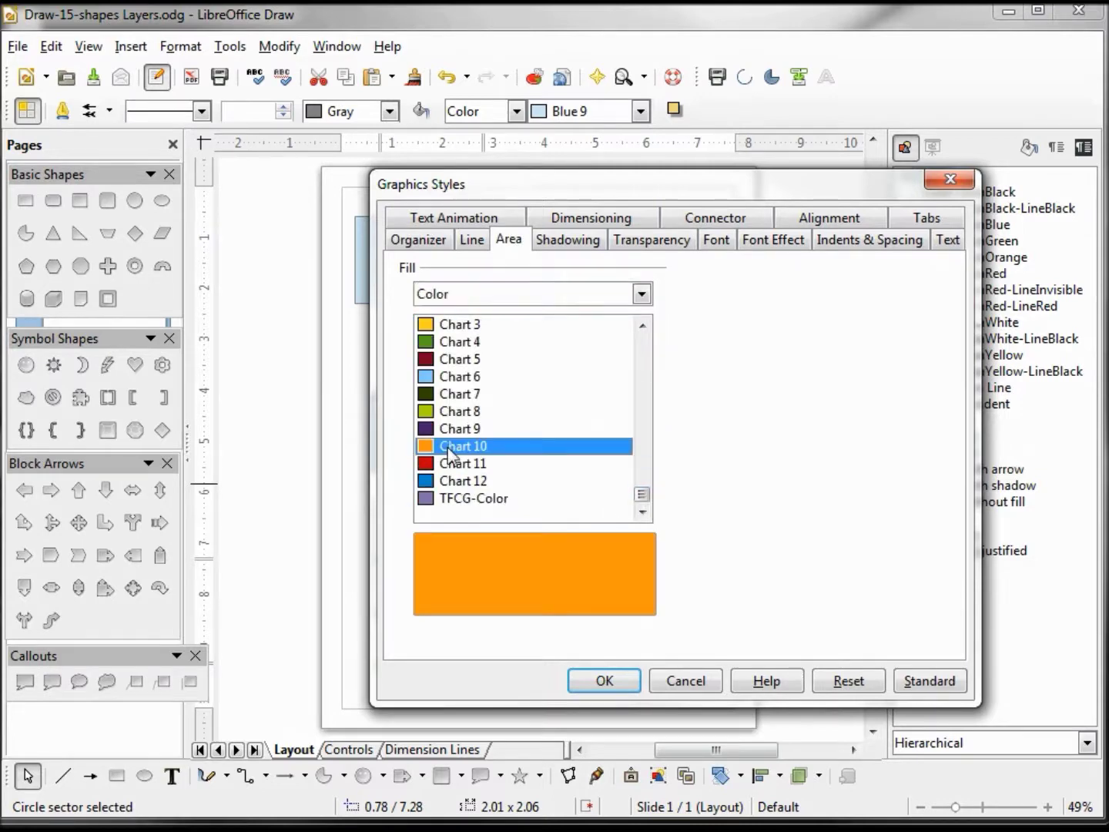
{"action": "left_click", "coordinate": [606, 680]}
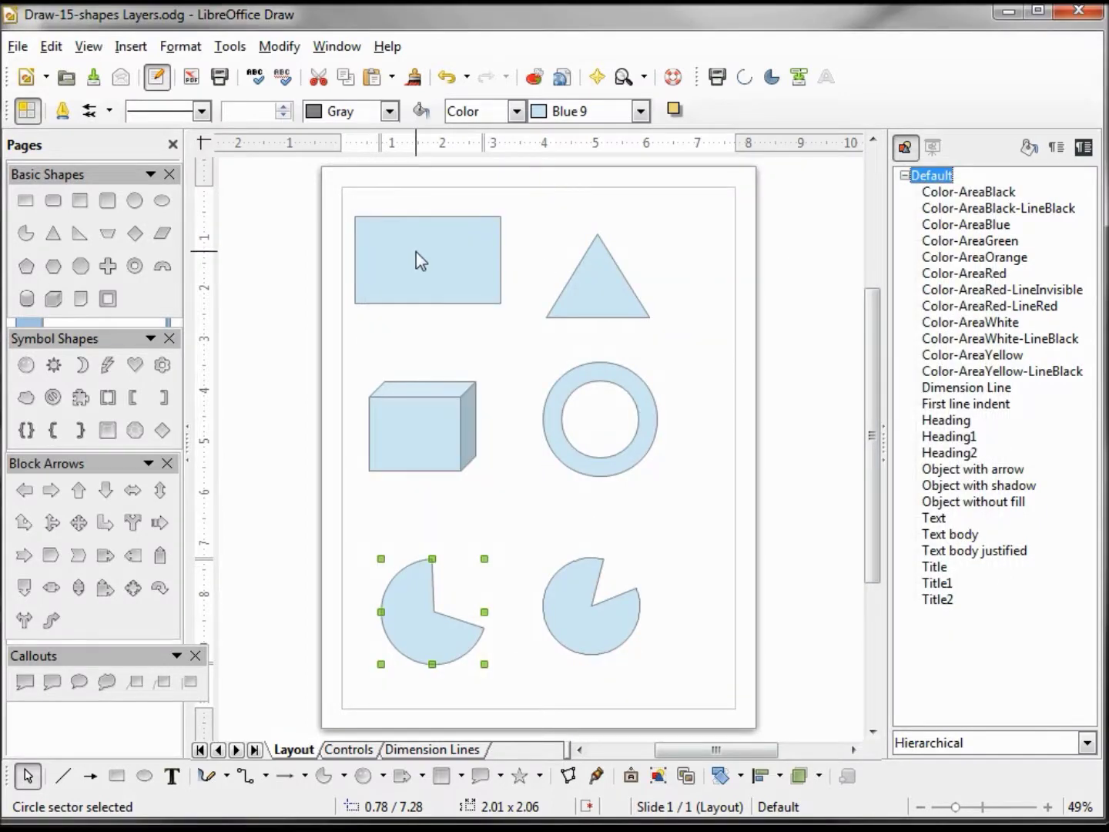
- Apply Color-AreaBlue to the rectangle, Color-AreaGreen to the triangle and Color-AreaRed to the ring
{"action": "left_click", "coordinate": [416, 256]}
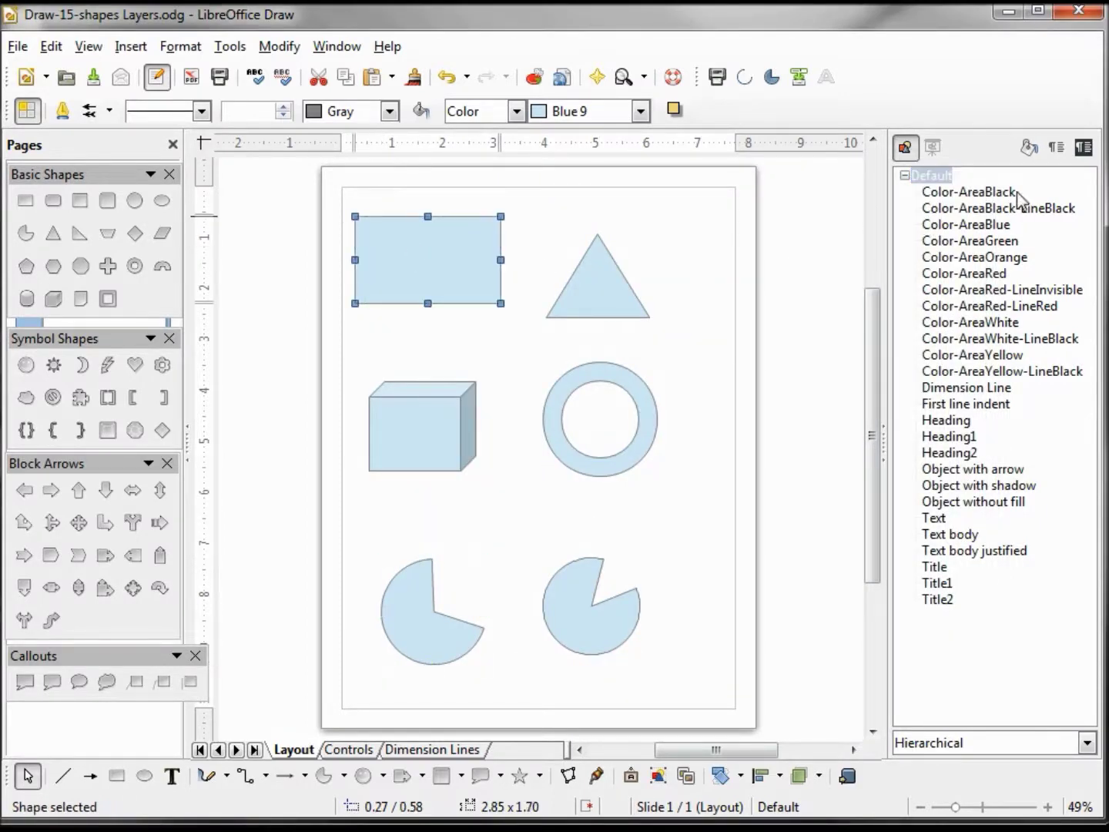
{"action": "double_click", "coordinate": [966, 224]}
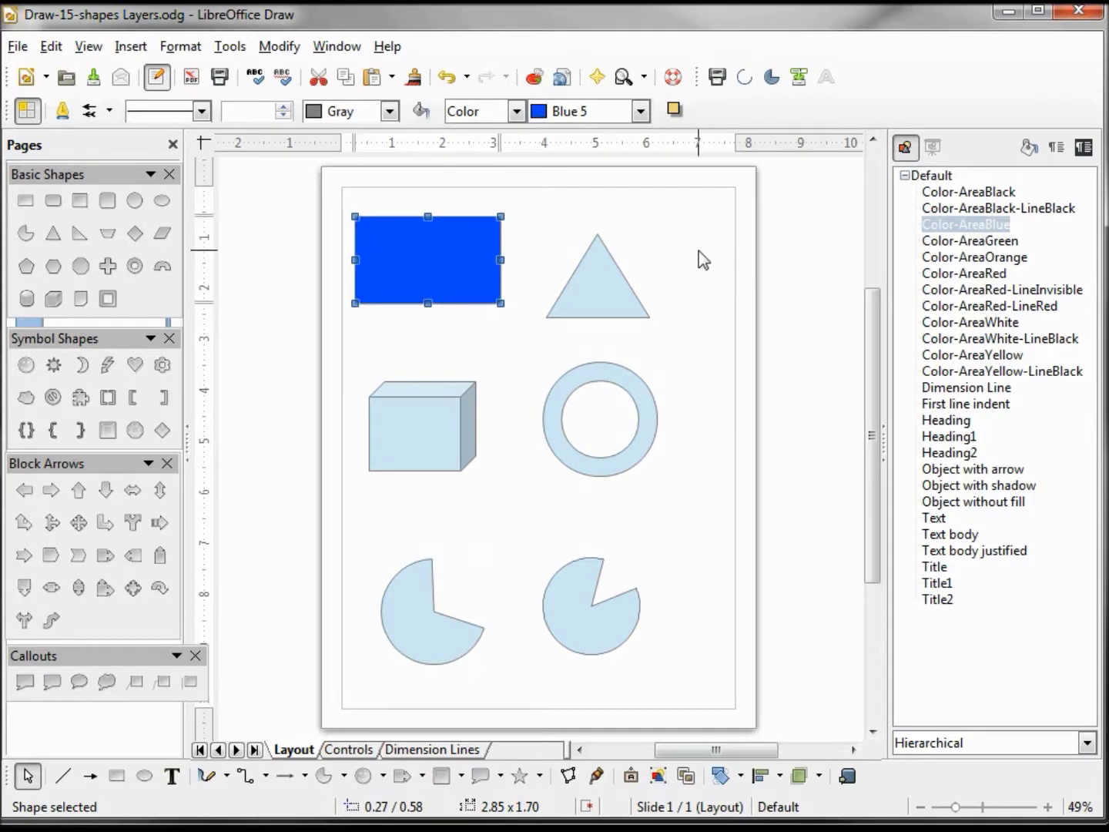
{"action": "left_click", "coordinate": [609, 286]}
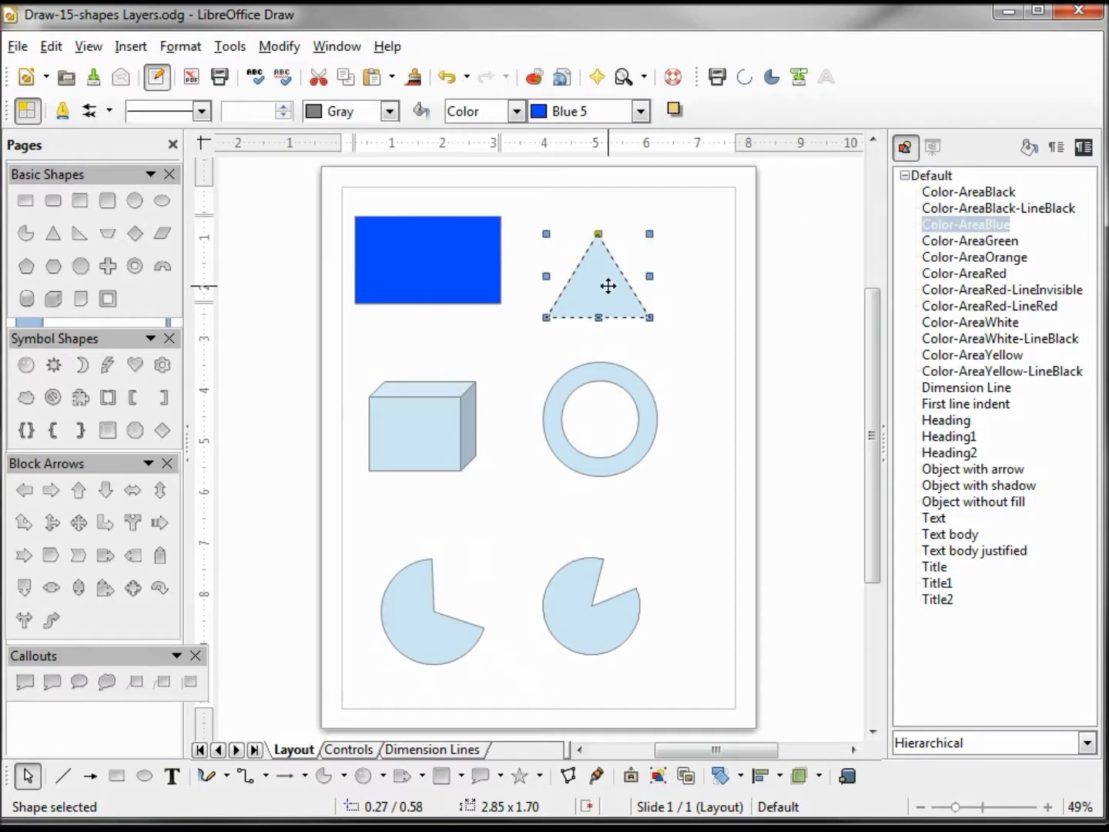
{"action": "double_click", "coordinate": [978, 242]}
{"action": "left_click", "coordinate": [608, 374]}
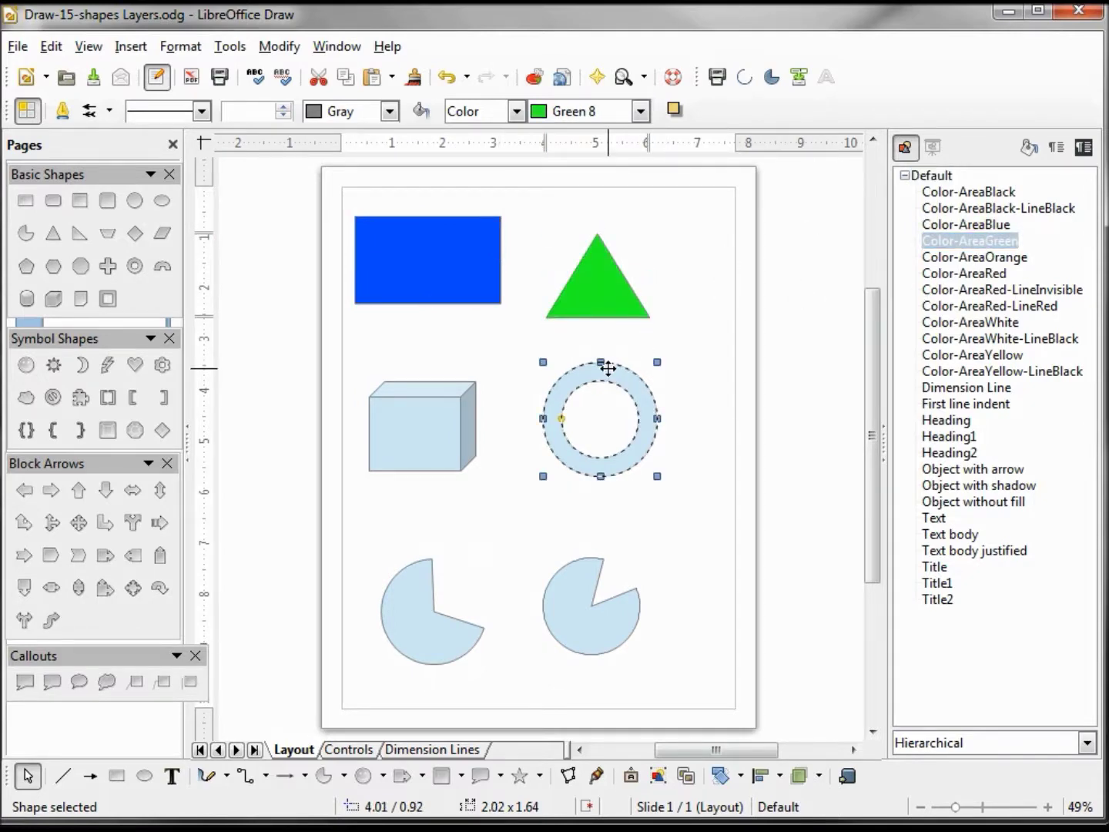
{"action": "double_click", "coordinate": [963, 273]}
- Apply Color-AreaYellow to the cube and move the triangle onto the blue rectangle
{"action": "left_click", "coordinate": [412, 426]}
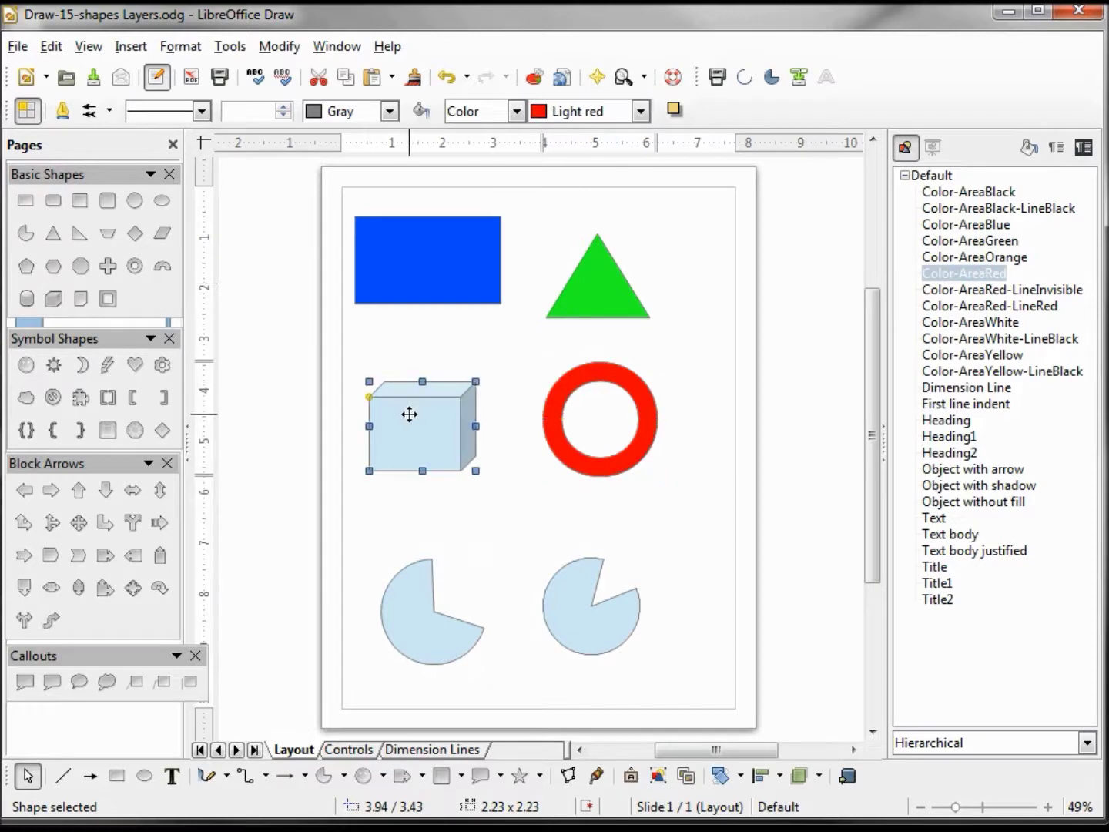
{"action": "left_click", "coordinate": [970, 355]}
{"action": "double_click", "coordinate": [969, 359]}
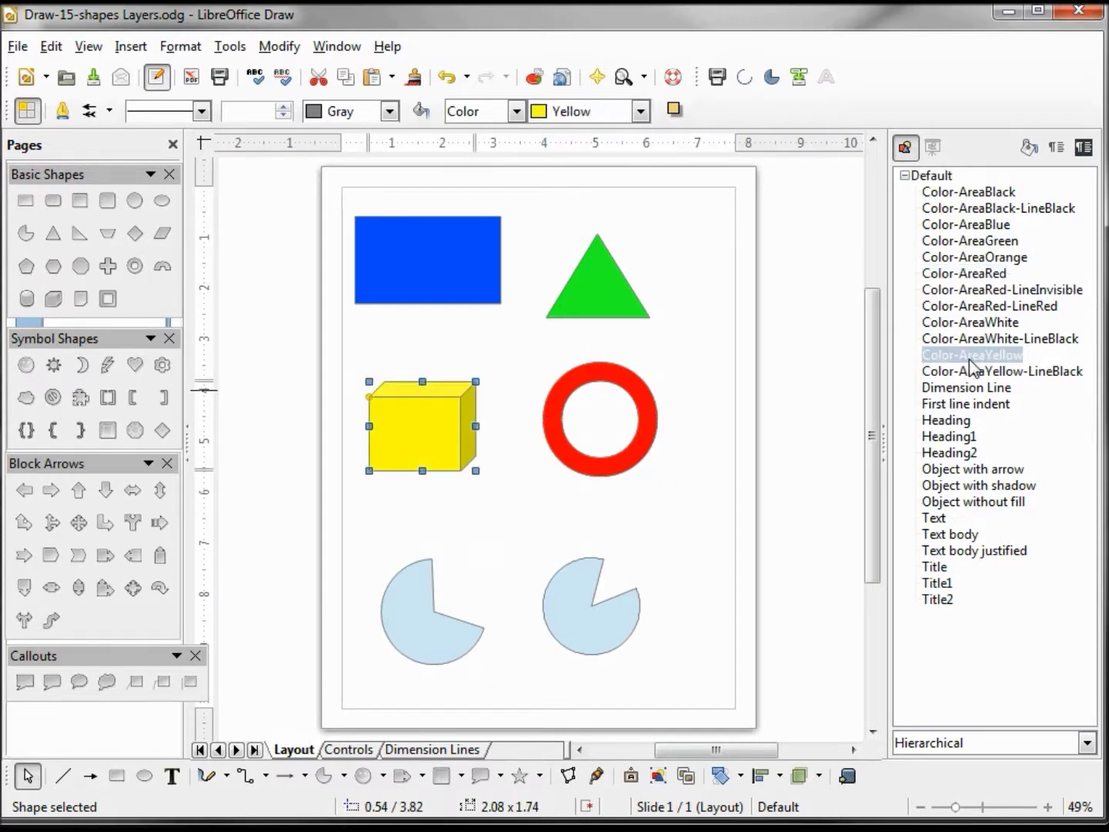
{"action": "left_click", "coordinate": [609, 293]}
{"action": "left_click_drag", "start_coordinate": [616, 295], "coordinate": [529, 292]}
- Move the yellow cube over the triangle, then the red ring up to overlap both
{"action": "left_click", "coordinate": [529, 292]}
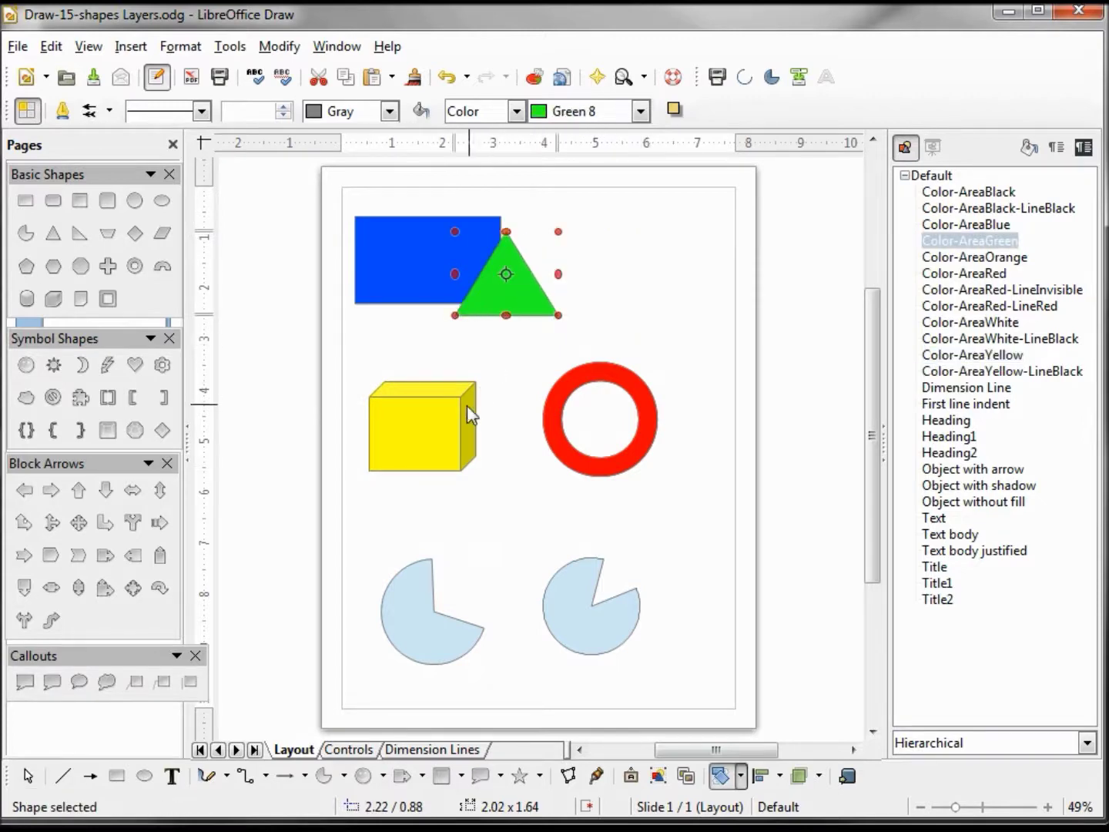
{"action": "left_click_drag", "start_coordinate": [438, 411], "coordinate": [493, 321]}
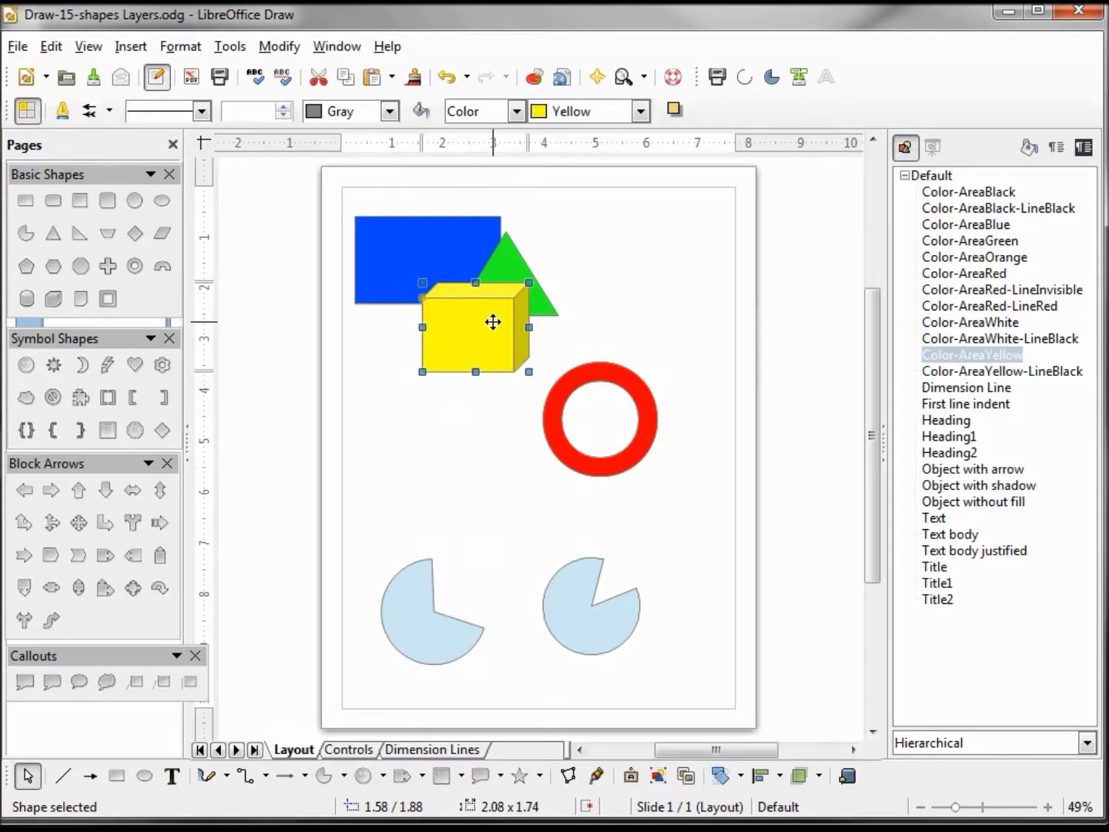
{"action": "left_click_drag", "start_coordinate": [646, 401], "coordinate": [574, 363]}
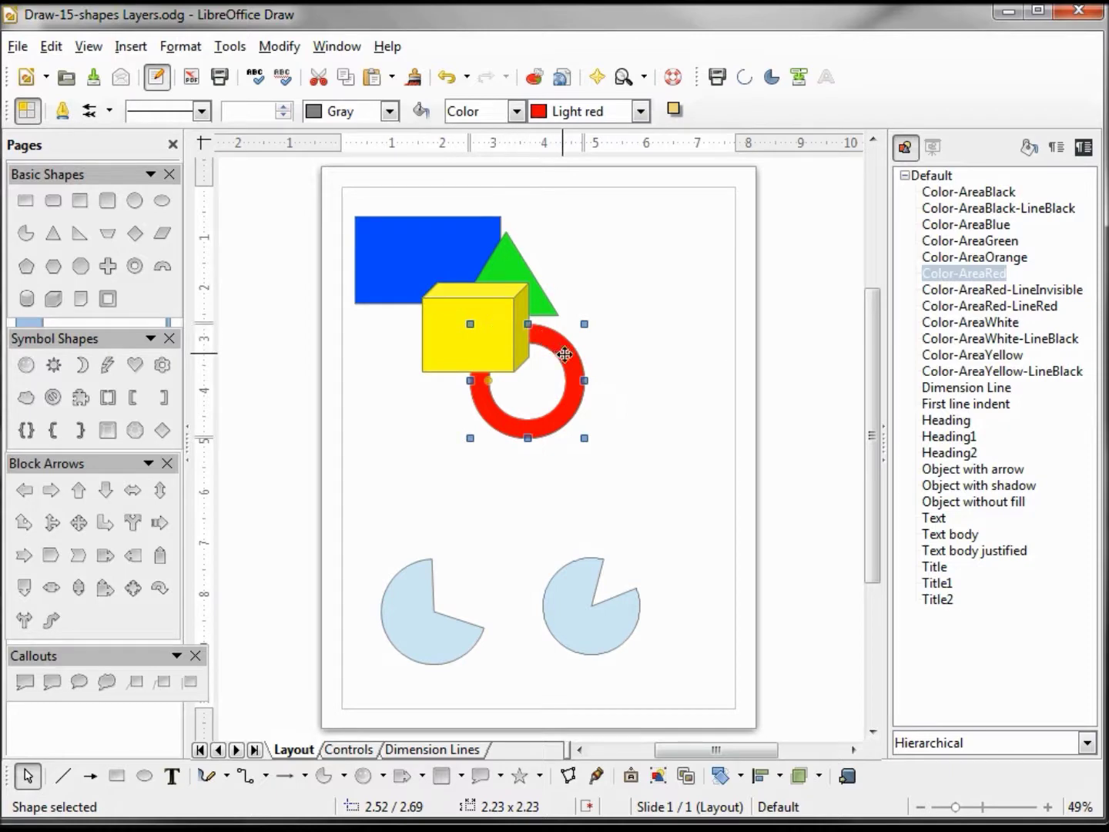
{"action": "left_click_drag", "start_coordinate": [579, 365], "coordinate": [580, 325]}
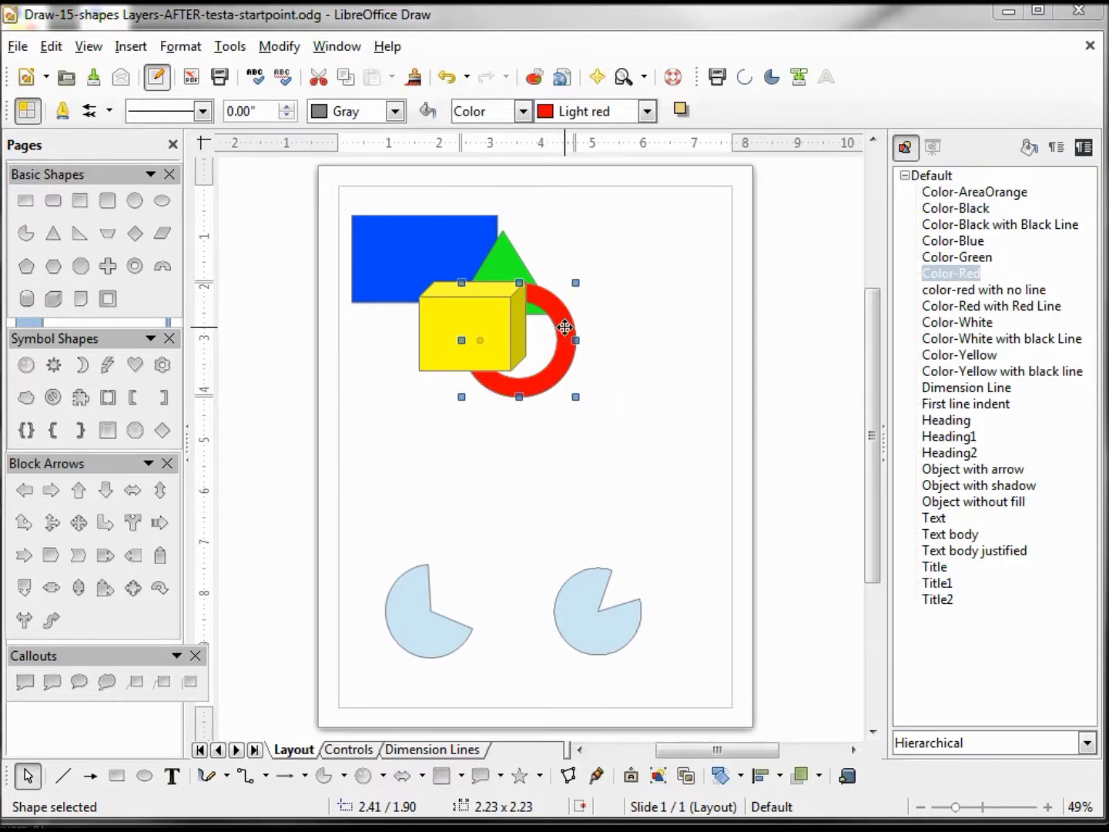
- Bring the red ring to front, send it to back, bring it forward one level, then nudge it right
{"action": "right_click", "coordinate": [565, 327]}
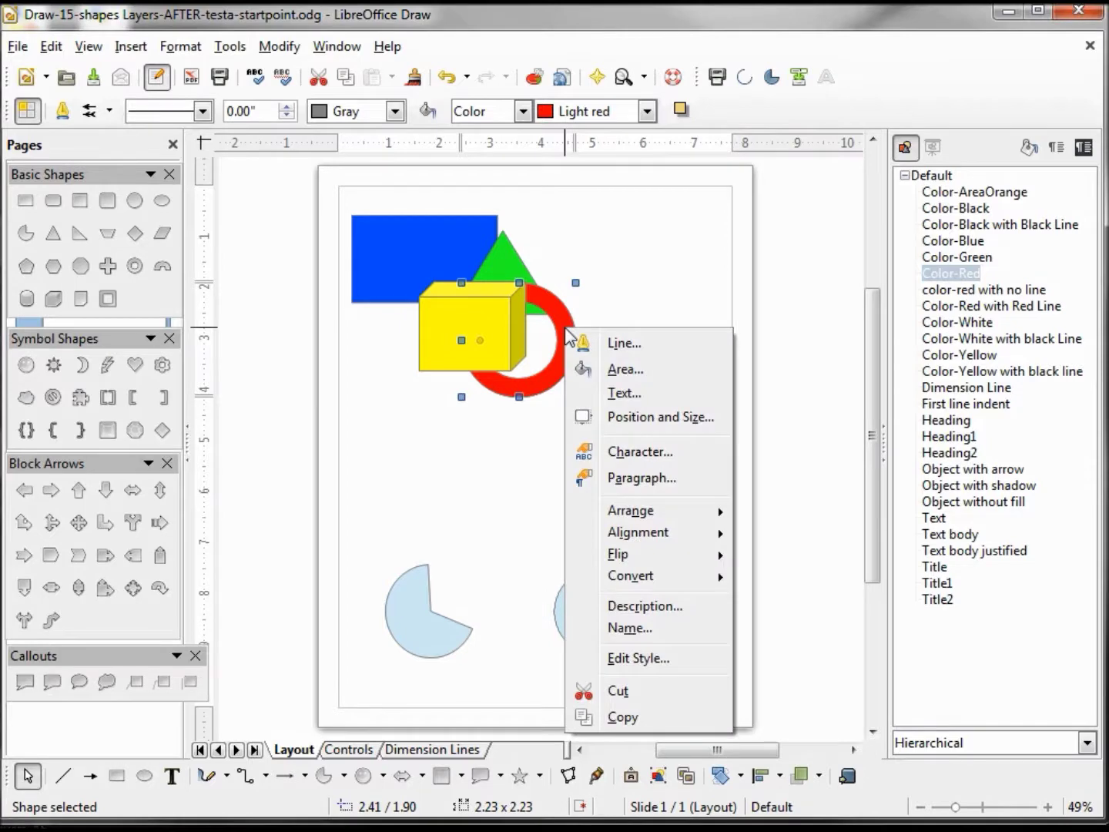
{"action": "mouse_move", "coordinate": [631, 510]}
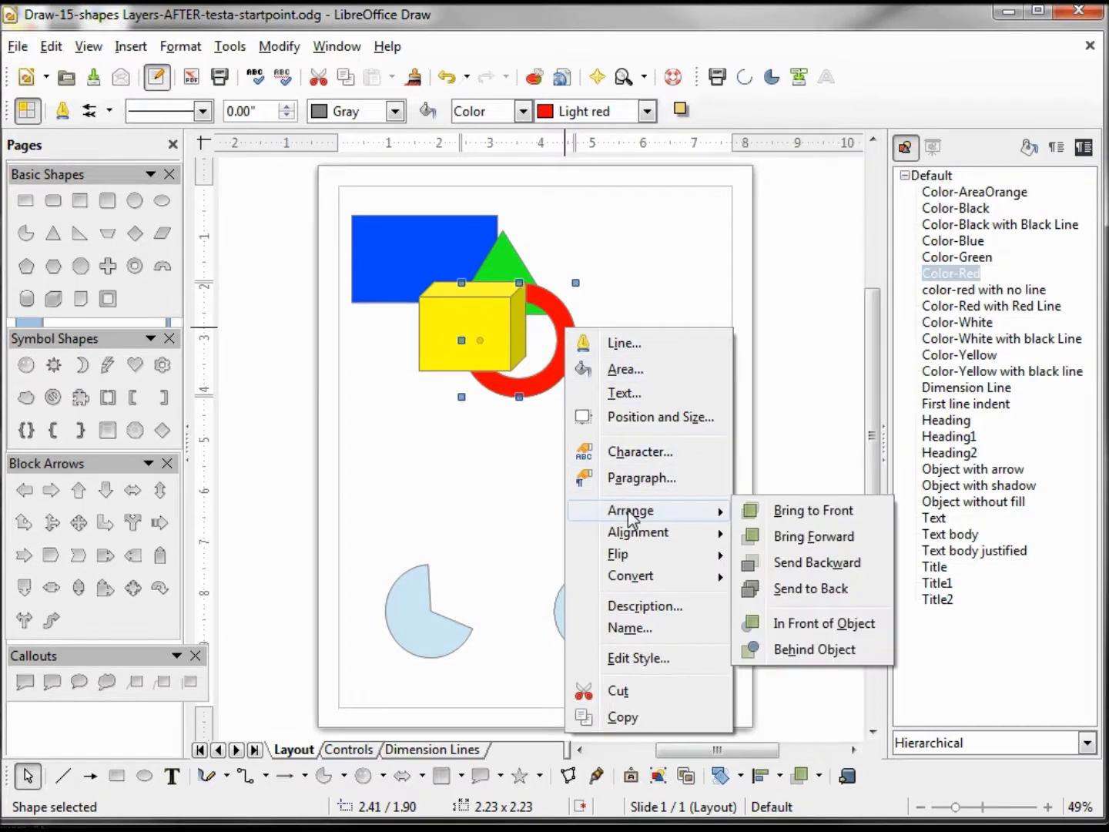
{"action": "left_click", "coordinate": [821, 518]}
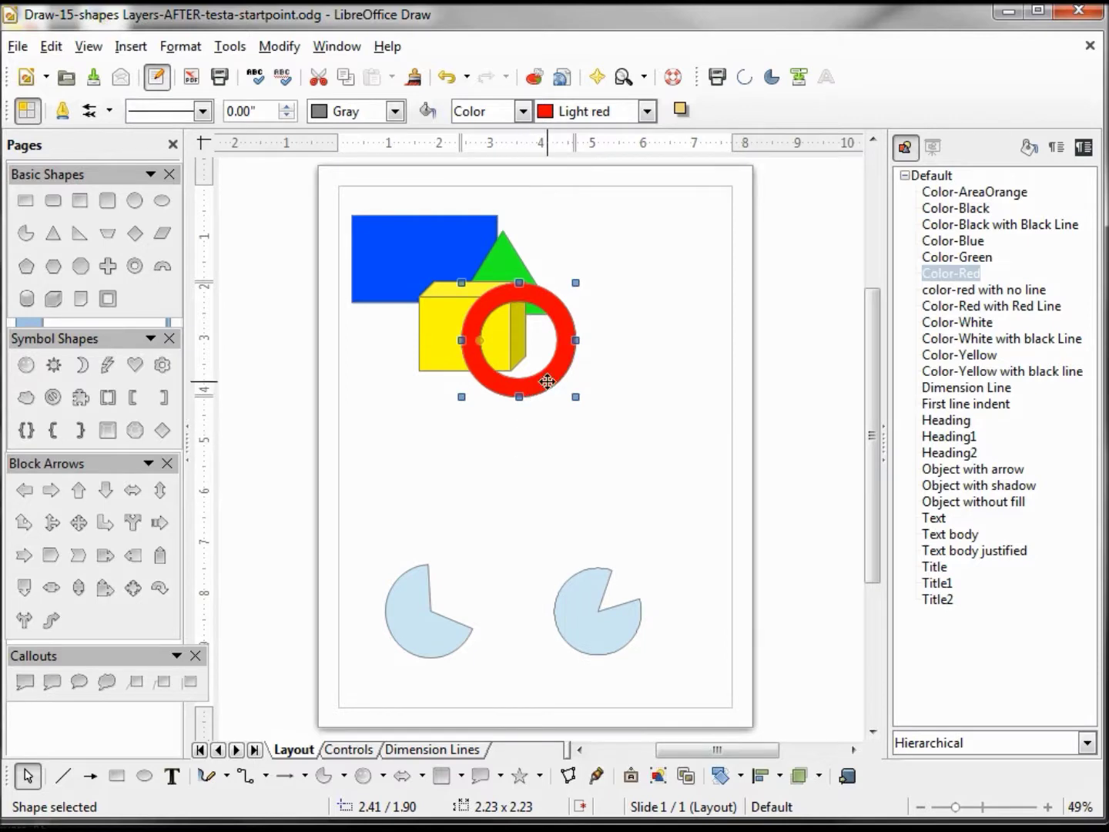
{"action": "right_click", "coordinate": [519, 387]}
{"action": "mouse_move", "coordinate": [585, 570]}
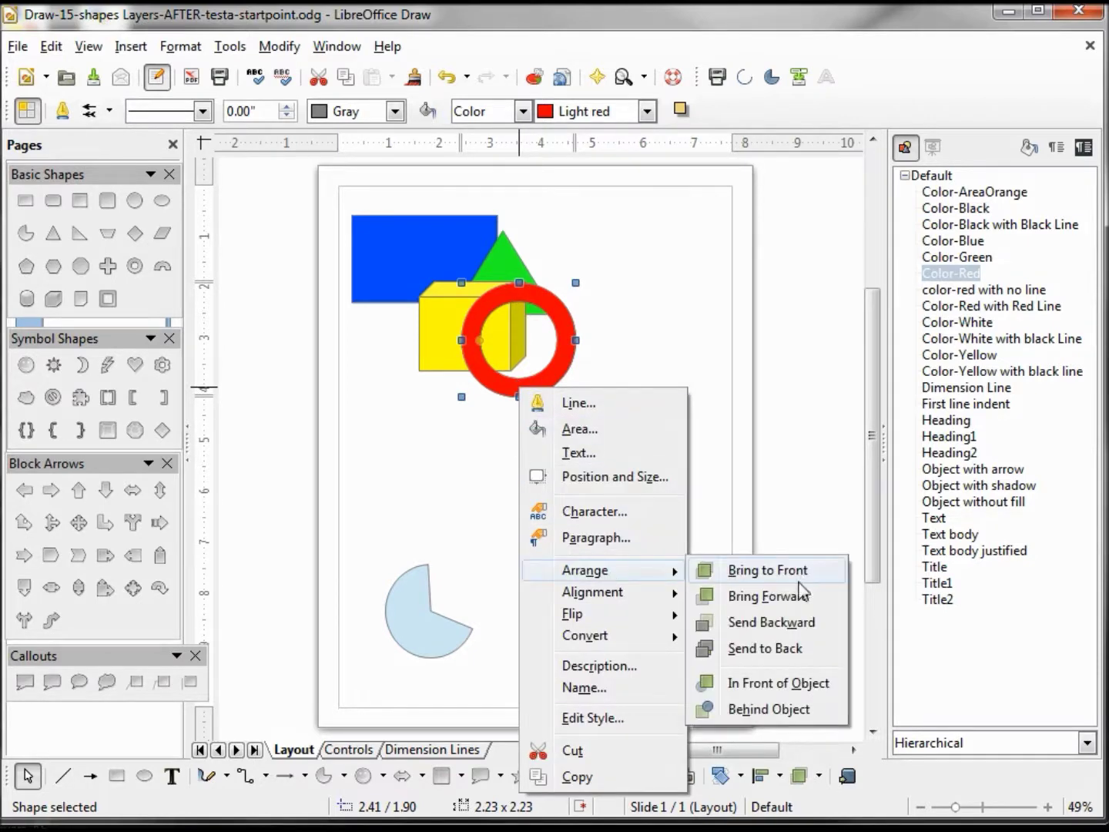
{"action": "left_click", "coordinate": [798, 656]}
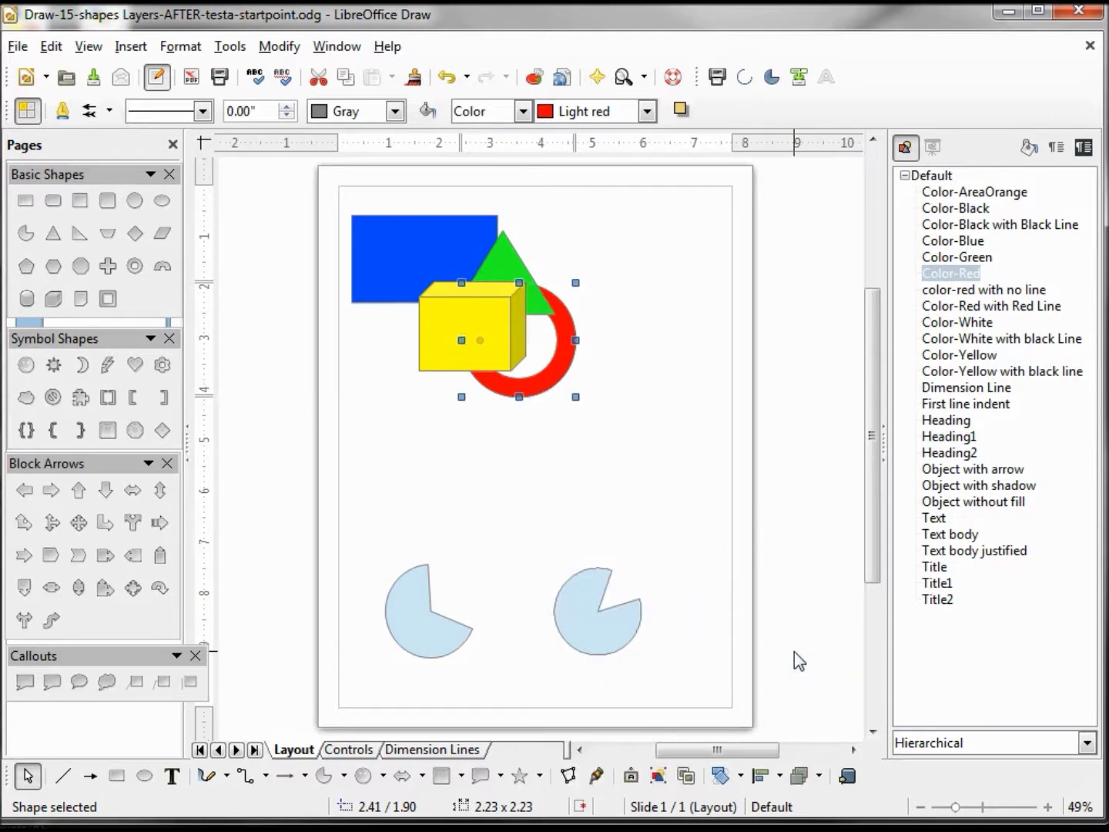
{"action": "right_click", "coordinate": [533, 393]}
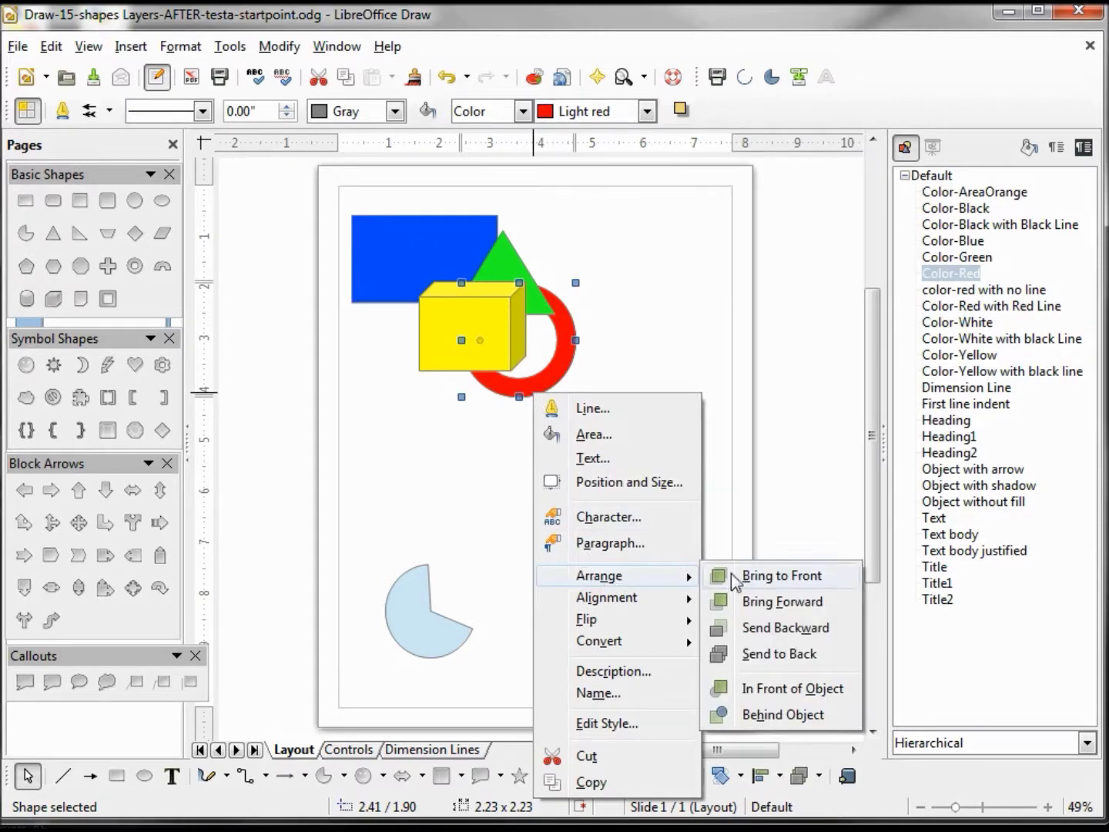
{"action": "left_click", "coordinate": [790, 609]}
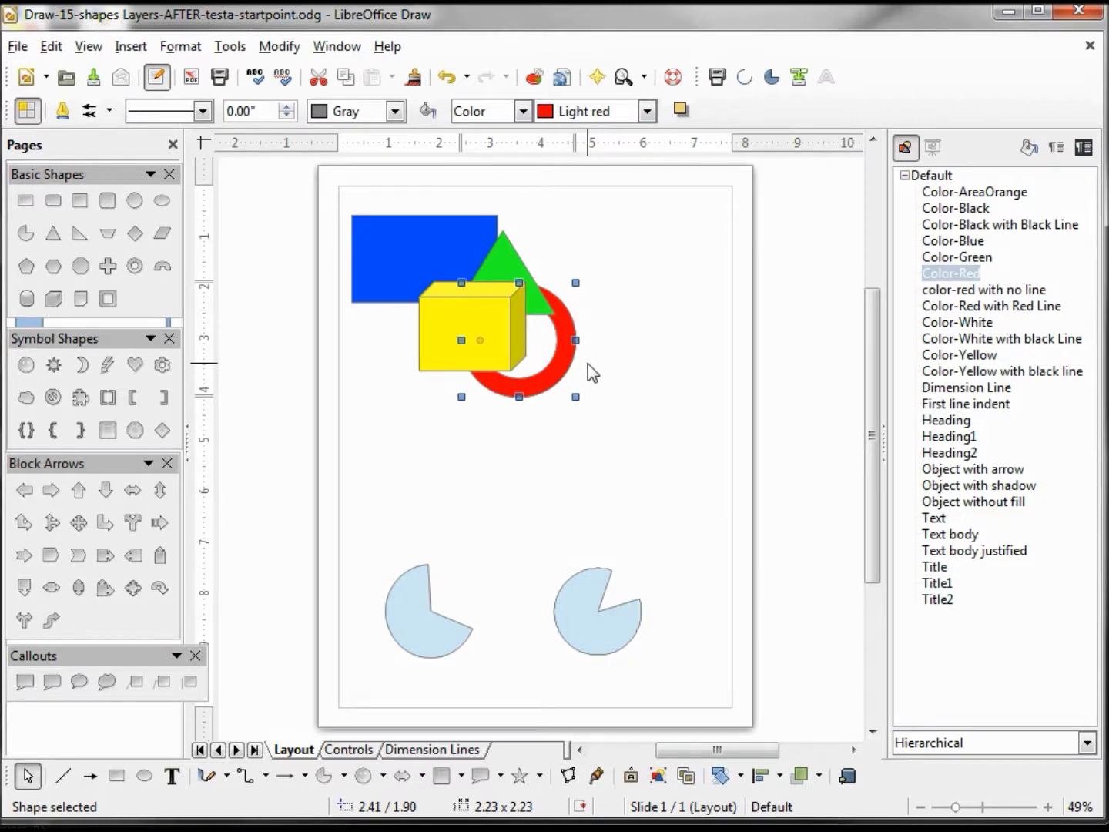
{"action": "mouse_move", "coordinate": [573, 353]}
{"action": "left_mouse_down"}
{"action": "mouse_move", "coordinate": [553, 279]}
{"action": "mouse_move", "coordinate": [586, 352]}
{"action": "left_mouse_up"}
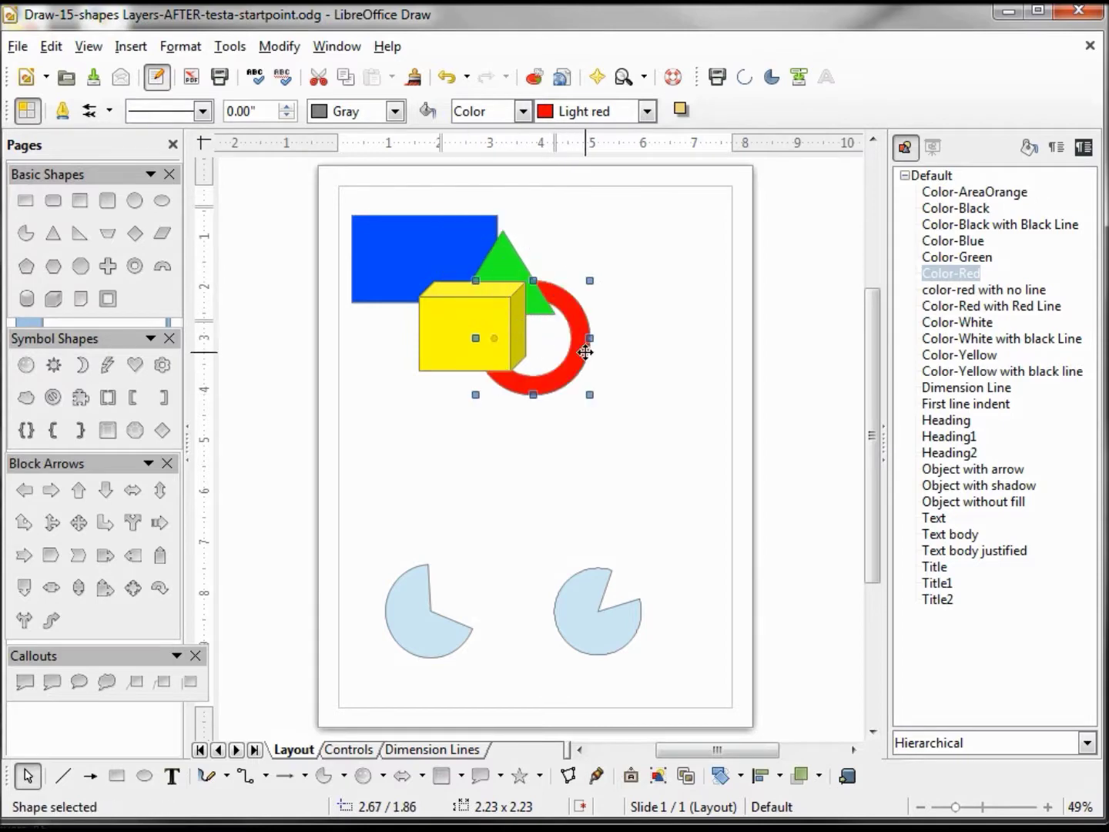
- Place the red ring in front of the yellow cube, then behind it
{"action": "right_click", "coordinate": [585, 352]}
{"action": "mouse_move", "coordinate": [663, 535]}
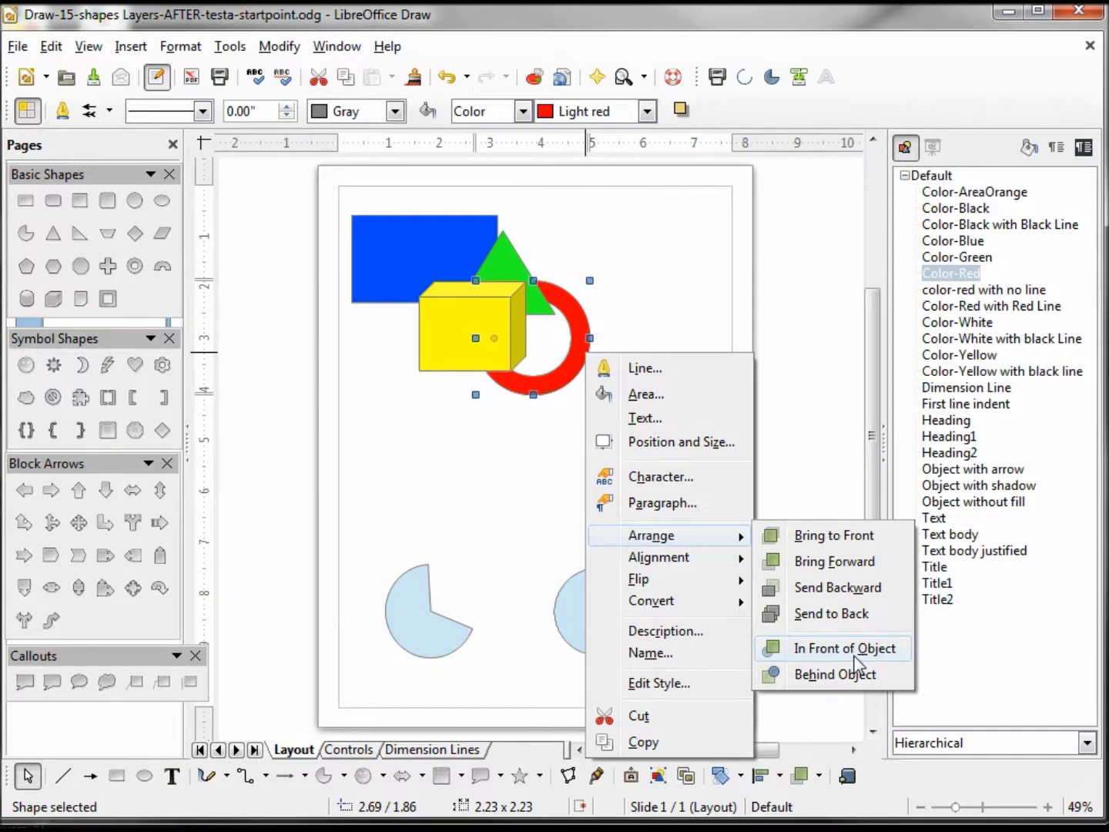
{"action": "left_click", "coordinate": [844, 648]}
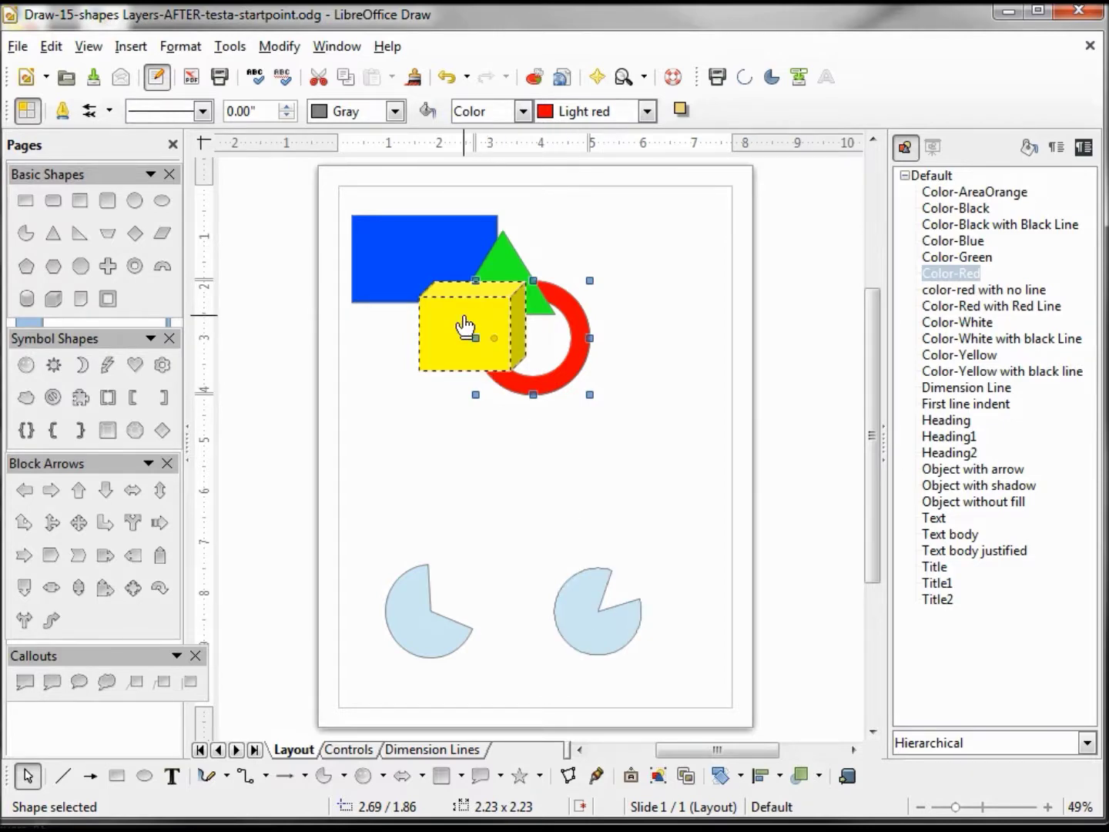
{"action": "key", "text": "ctrl+shift+plus"}
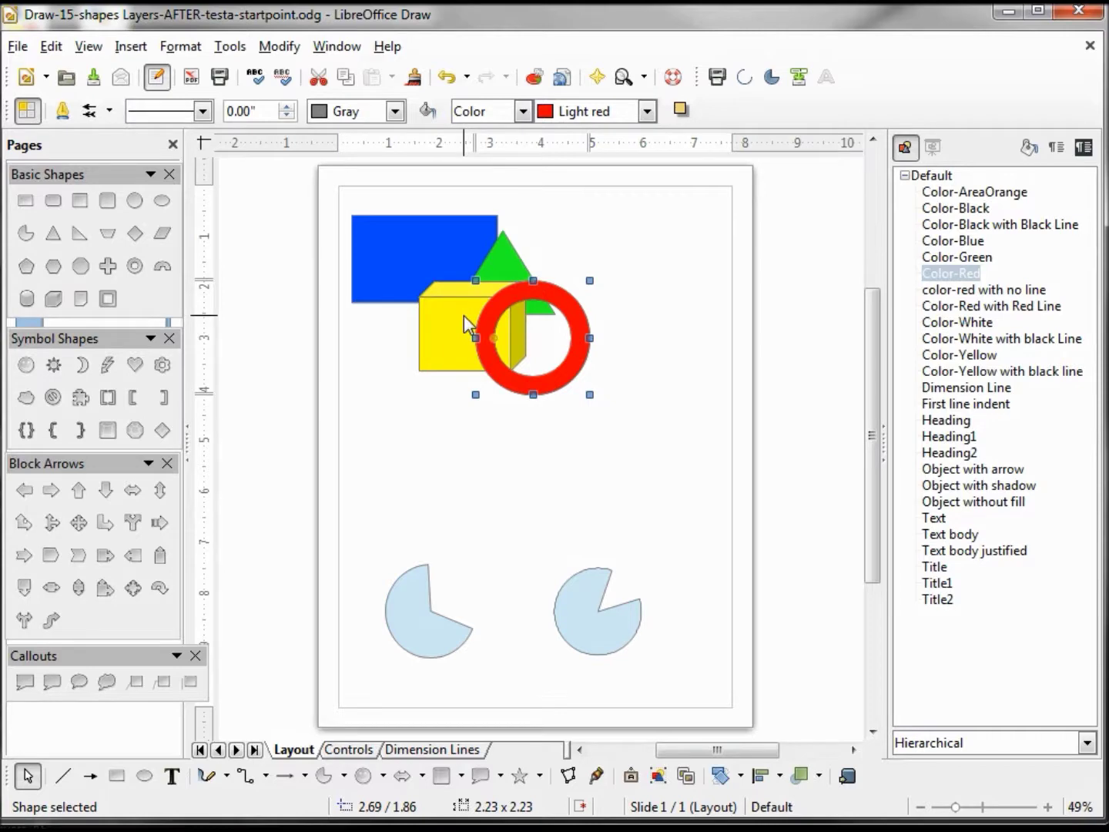
{"action": "right_click", "coordinate": [499, 322]}
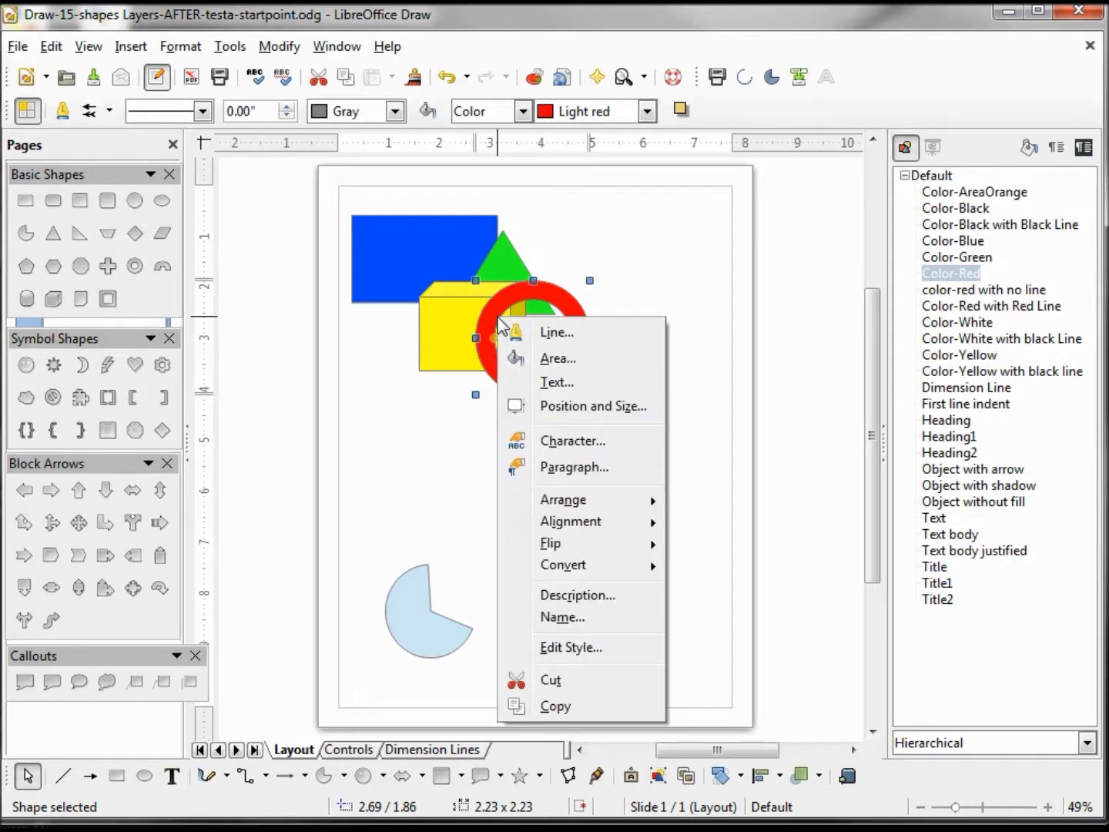
{"action": "mouse_move", "coordinate": [572, 499]}
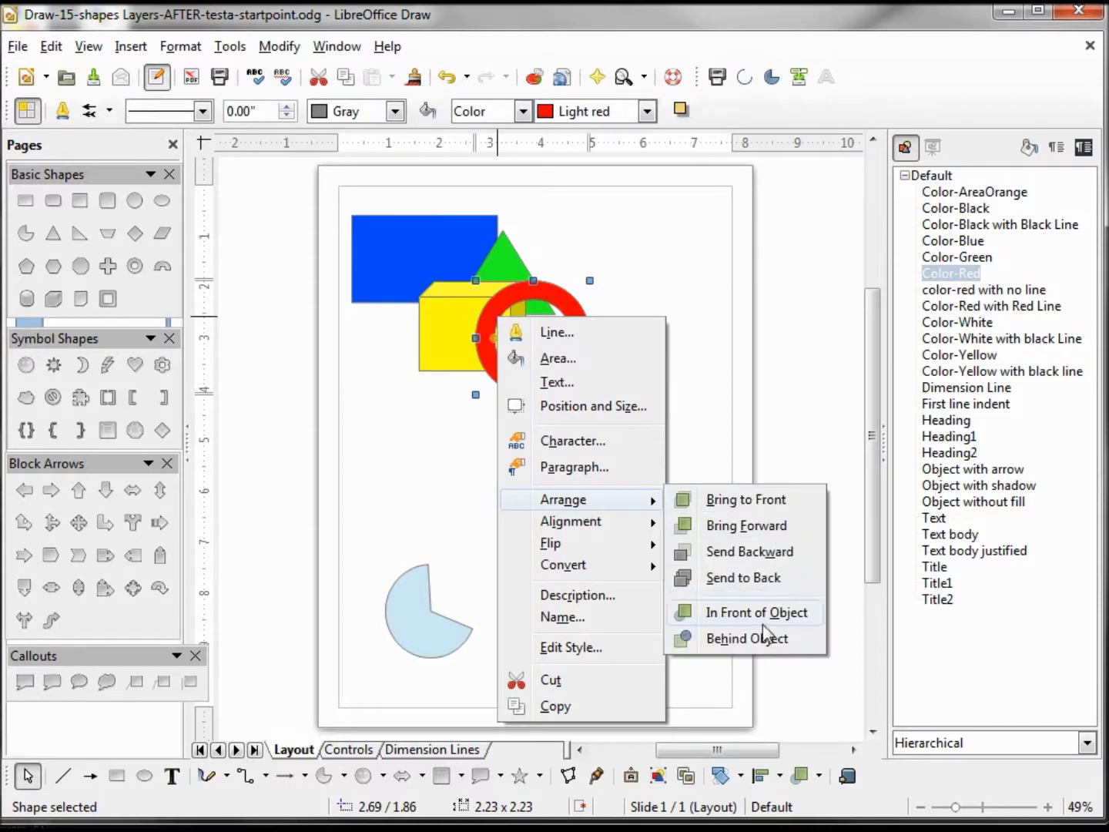
{"action": "left_click", "coordinate": [752, 639]}
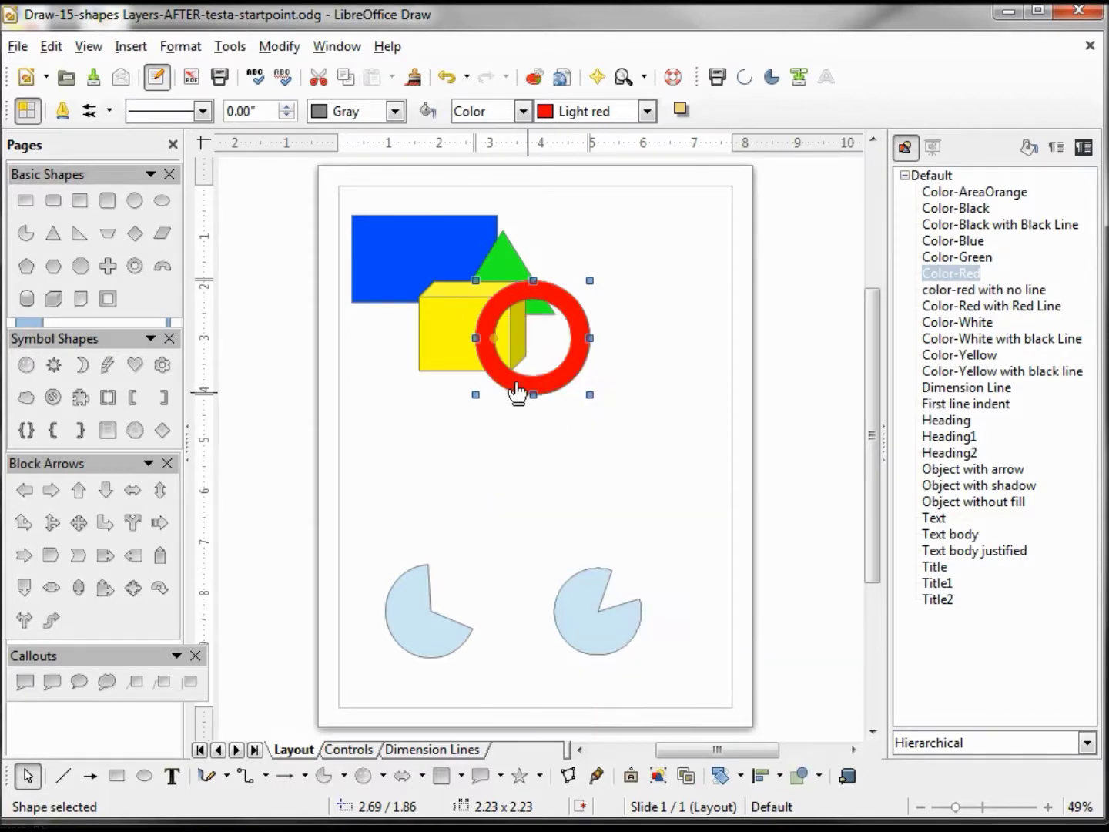
{"action": "left_click", "coordinate": [451, 323]}
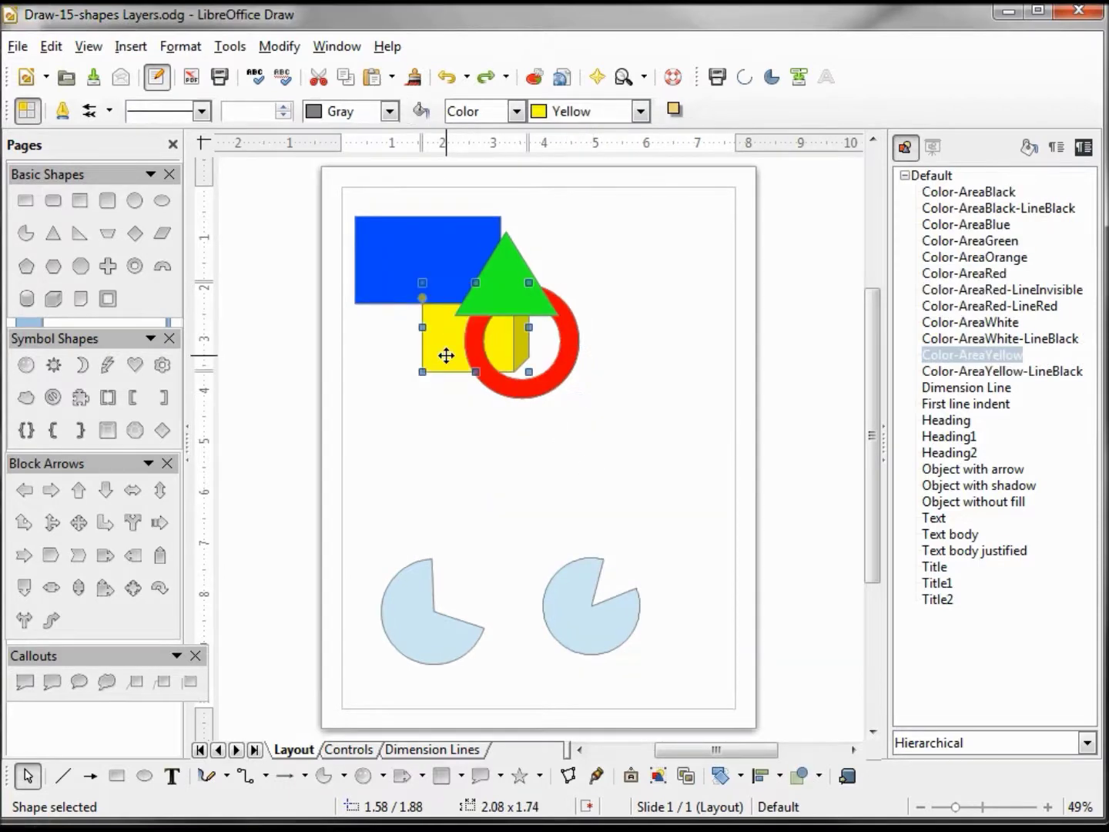
- Delete the two pie shapes and draw three circles of decreasing size along the bottom
{"action": "left_click_drag", "start_coordinate": [369, 495], "coordinate": [780, 723]}
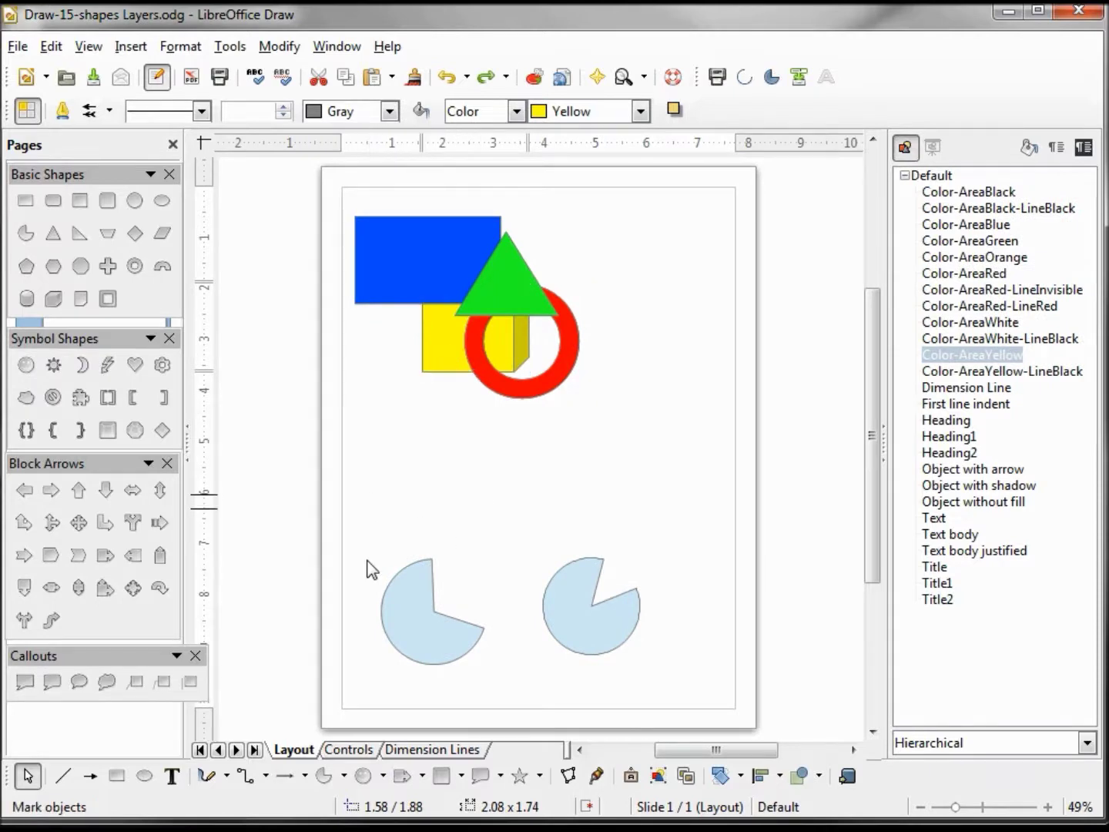
{"action": "key", "text": "Delete"}
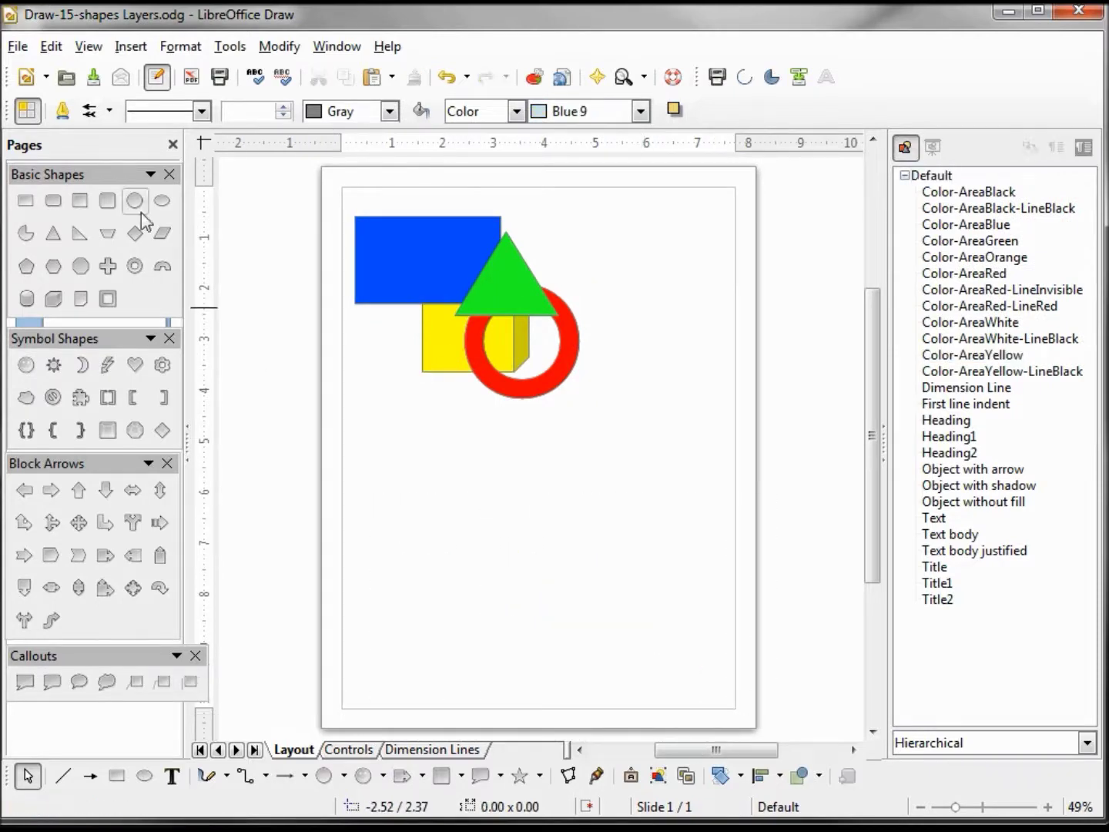
{"action": "left_click", "coordinate": [135, 204]}
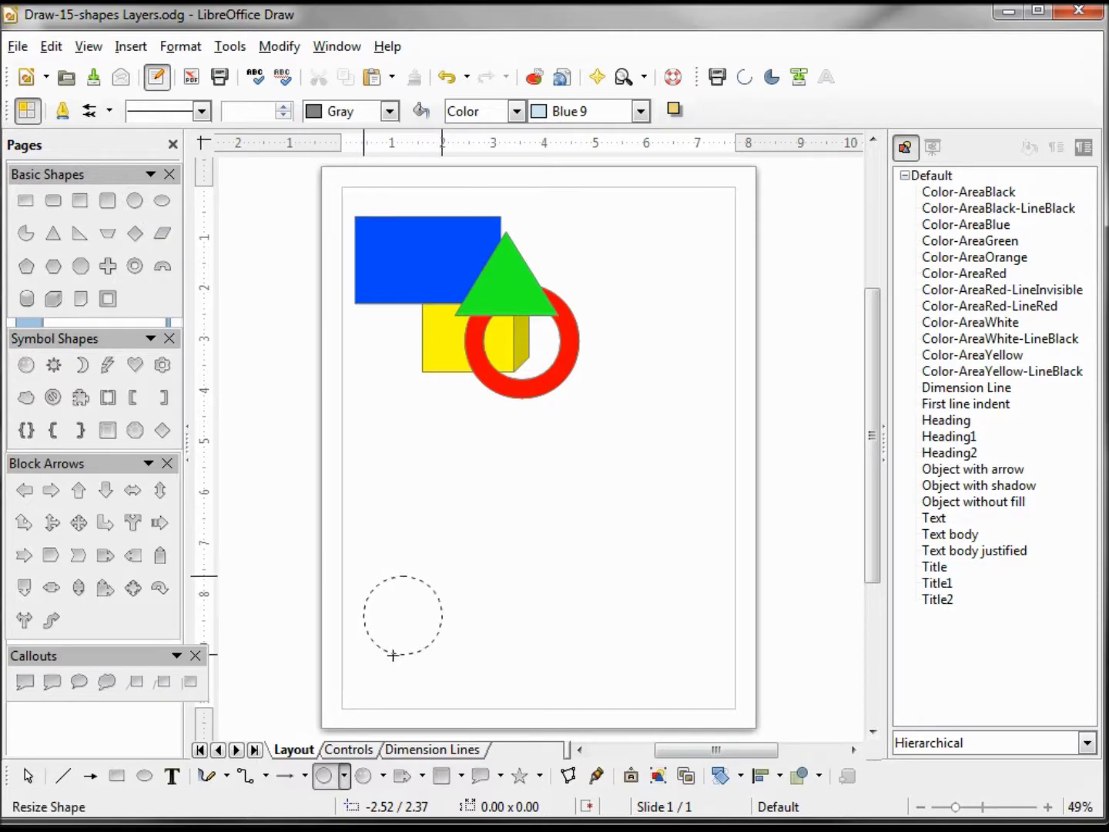
{"action": "left_click_drag", "start_coordinate": [365, 575], "coordinate": [397, 665]}
{"action": "left_click_drag", "start_coordinate": [480, 611], "coordinate": [509, 682]}
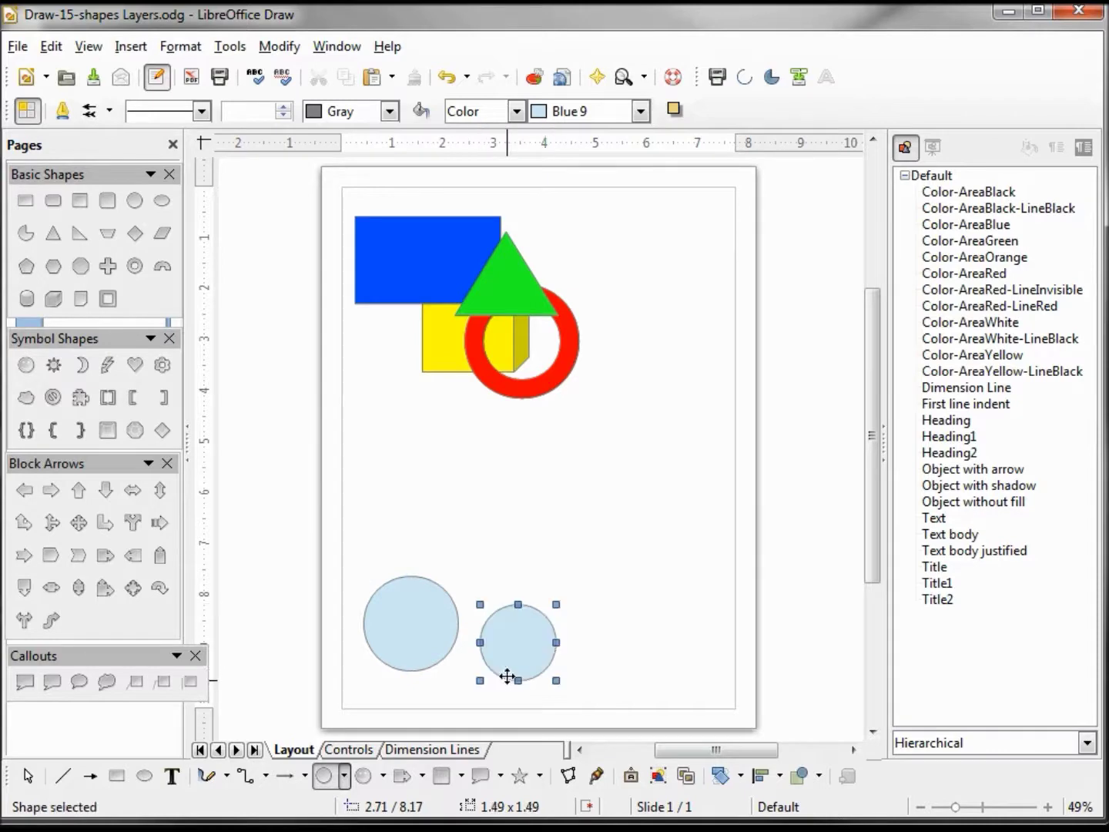
{"action": "mouse_move", "coordinate": [587, 631]}
{"action": "left_mouse_down"}
{"action": "mouse_move", "coordinate": [589, 692]}
{"action": "mouse_move", "coordinate": [674, 685]}
{"action": "left_mouse_up"}
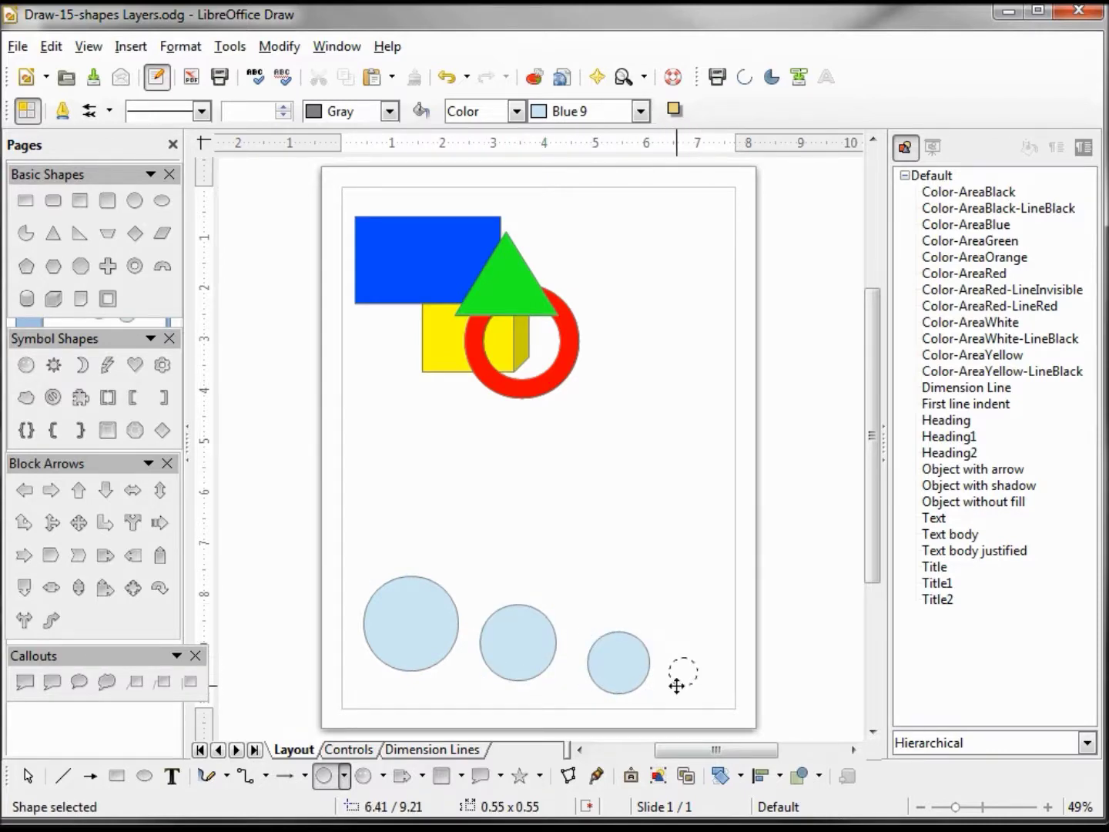
- Shrink the third circle slightly, then select the largest circle
{"action": "key", "text": "Escape"}
{"action": "left_click", "coordinate": [619, 667]}
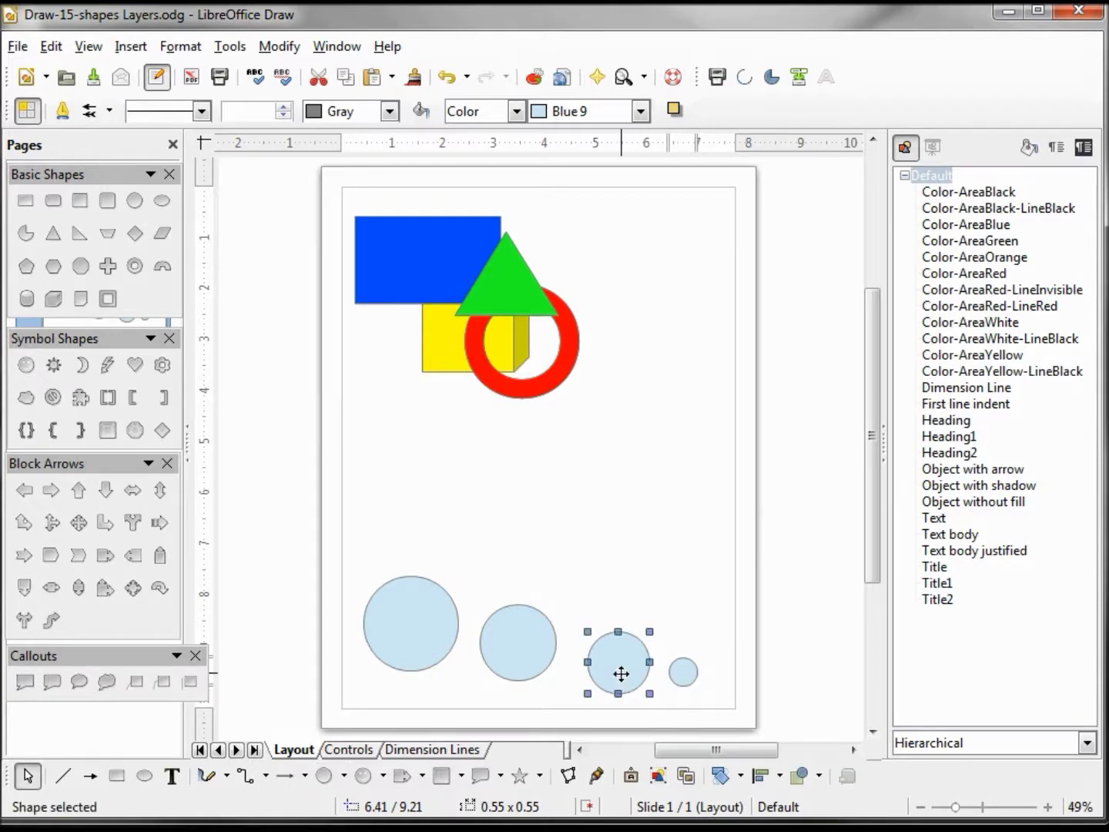
{"action": "left_click_drag", "start_coordinate": [650, 693], "coordinate": [639, 686]}
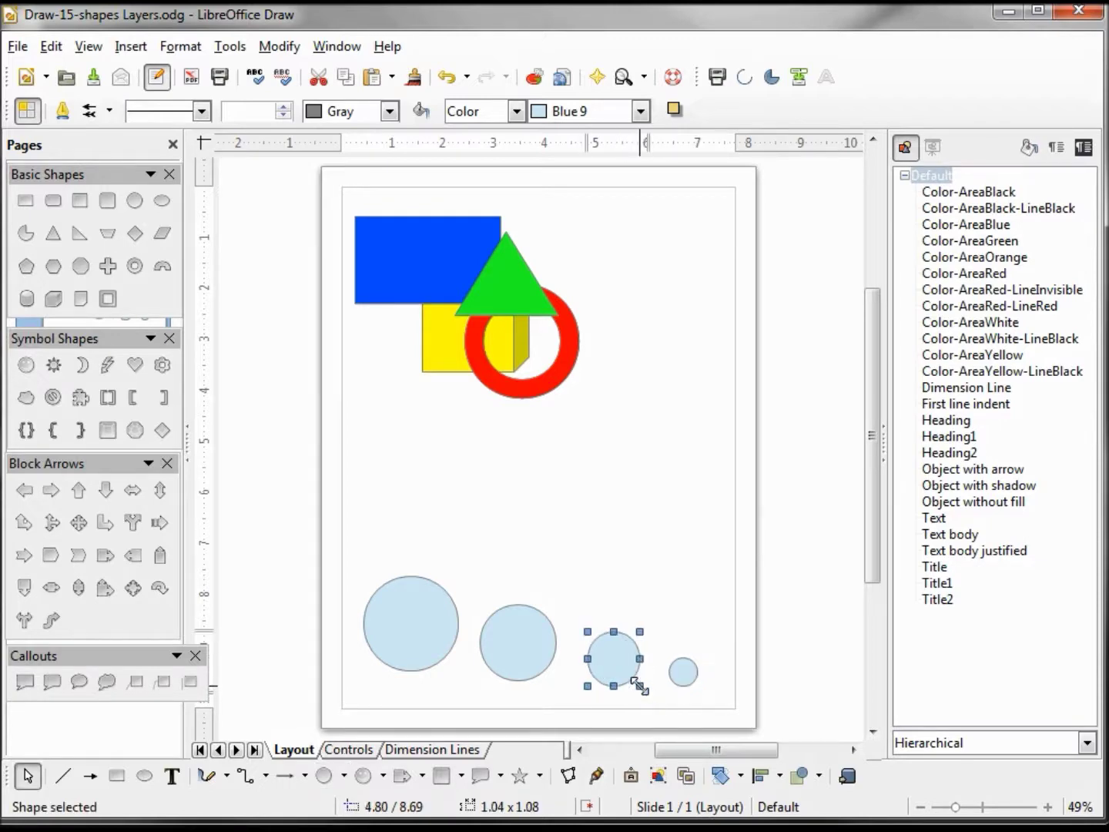
{"action": "left_click", "coordinate": [414, 627]}
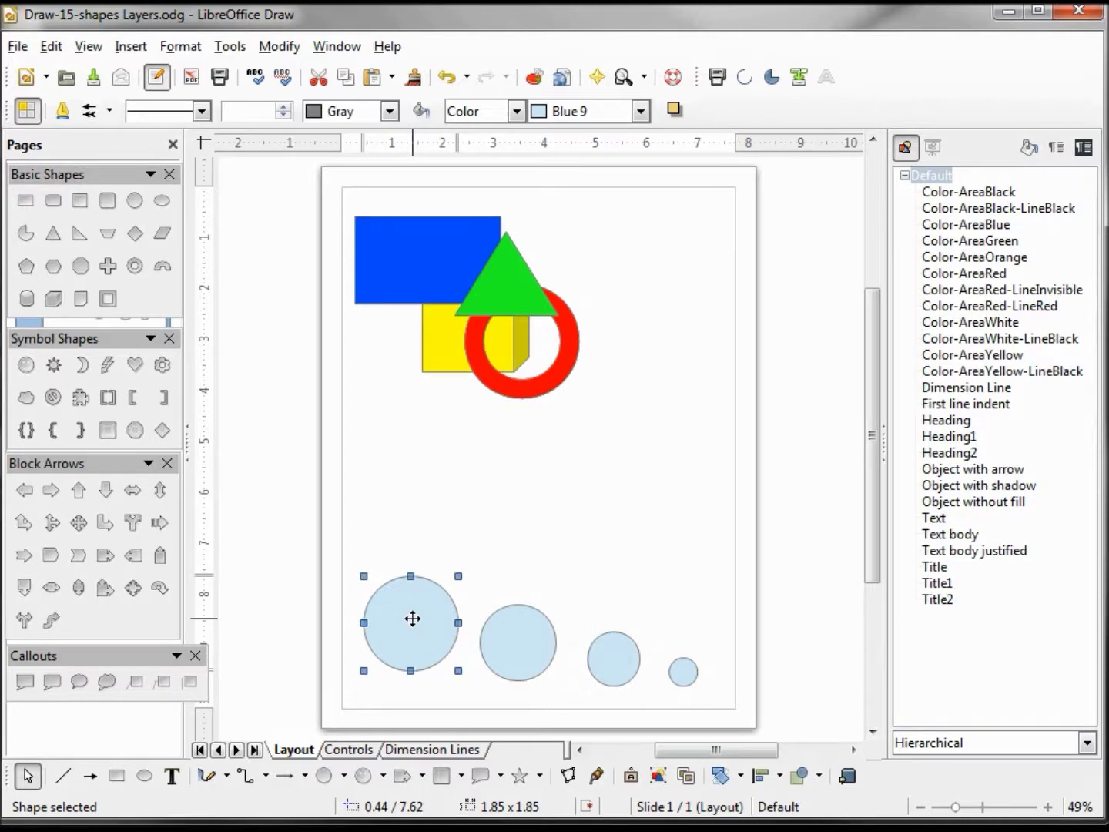
- Style the circles Color-AreaWhite-LineBlack, Color-AreaBlack-LineBlack, Color-AreaYellow-LineBlack and Color-AreaRed-LineRed, largest first
{"action": "double_click", "coordinate": [1008, 340]}
{"action": "left_click", "coordinate": [537, 645]}
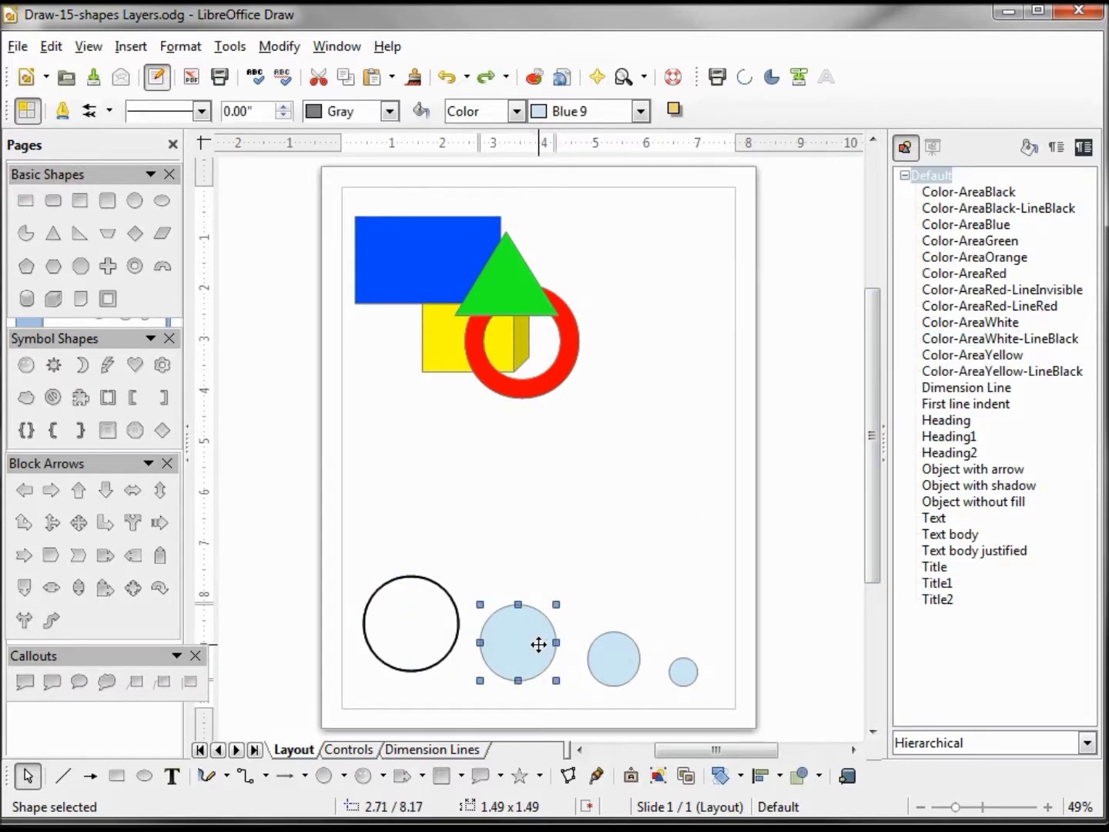
{"action": "double_click", "coordinate": [1052, 208]}
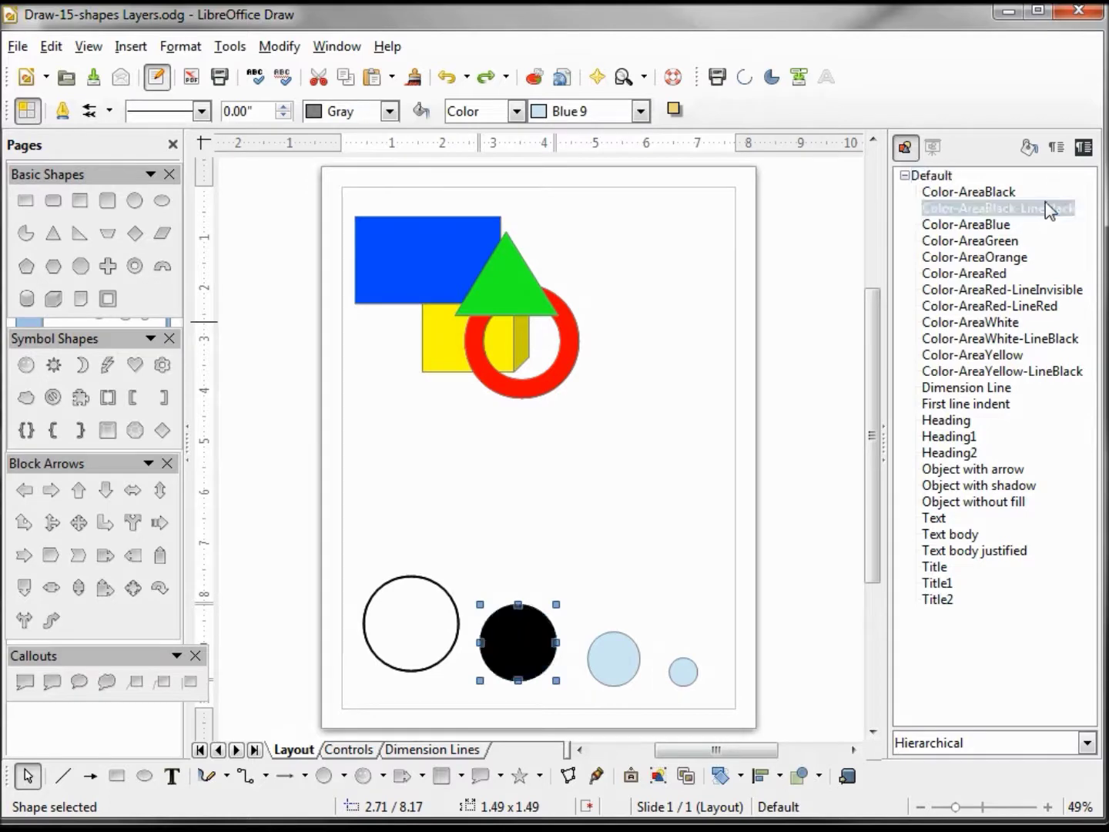
{"action": "left_click", "coordinate": [612, 663]}
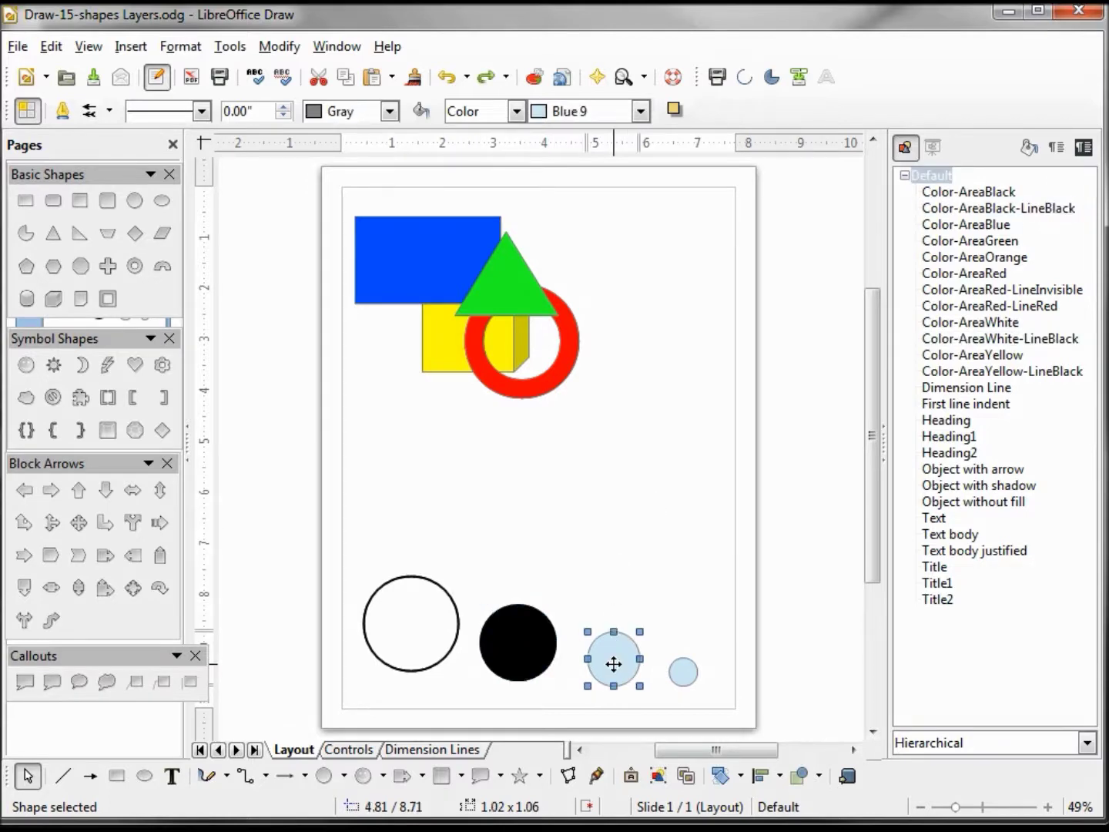
{"action": "left_click", "coordinate": [1026, 374]}
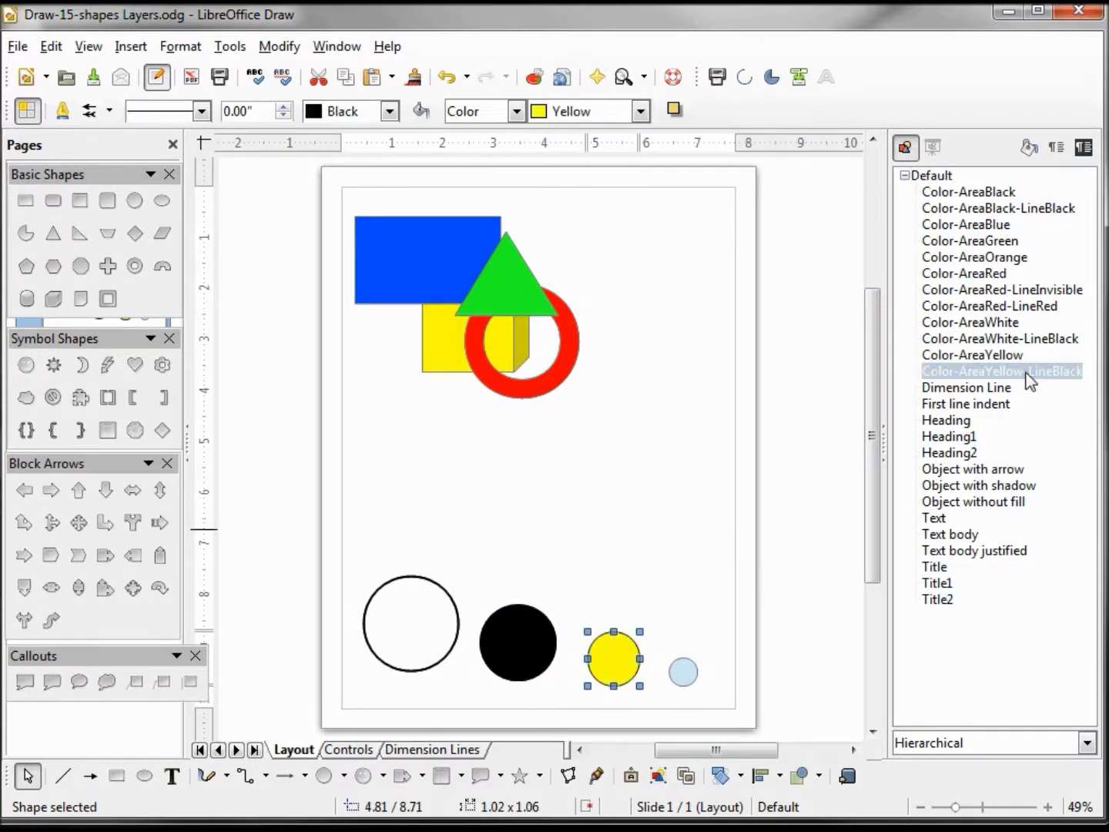
{"action": "left_click", "coordinate": [681, 681]}
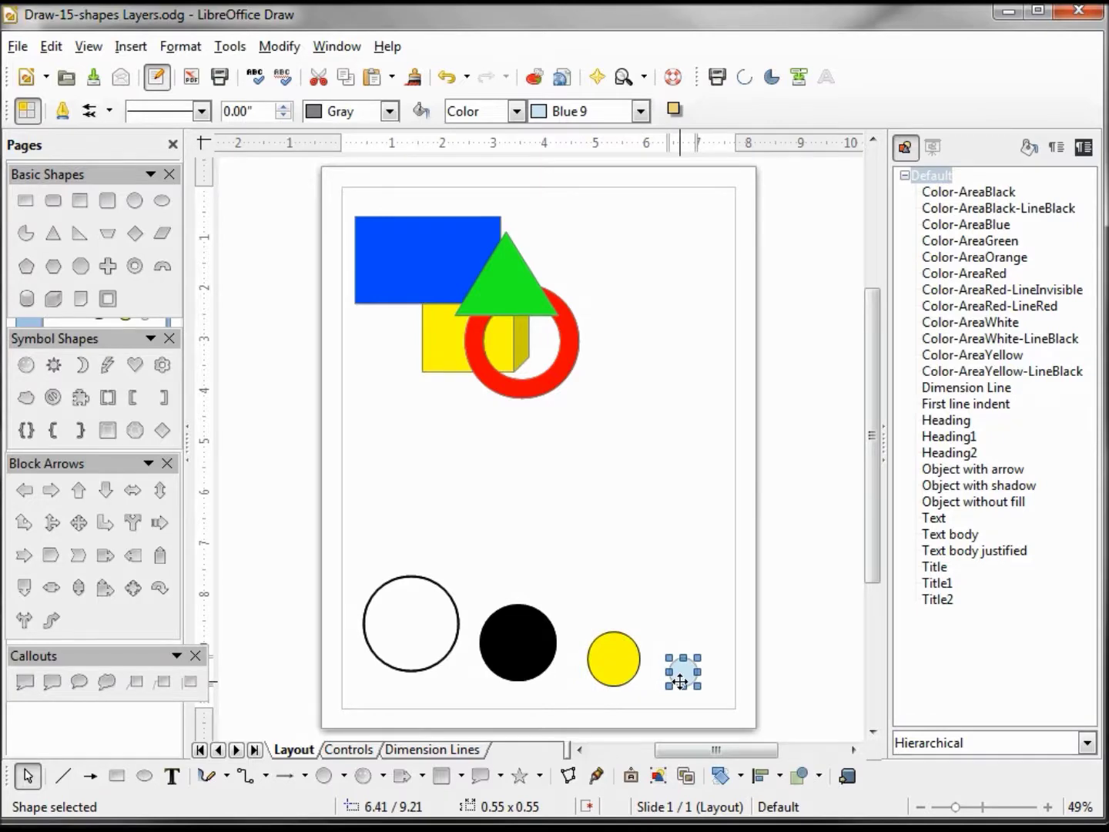
{"action": "double_click", "coordinate": [986, 306]}
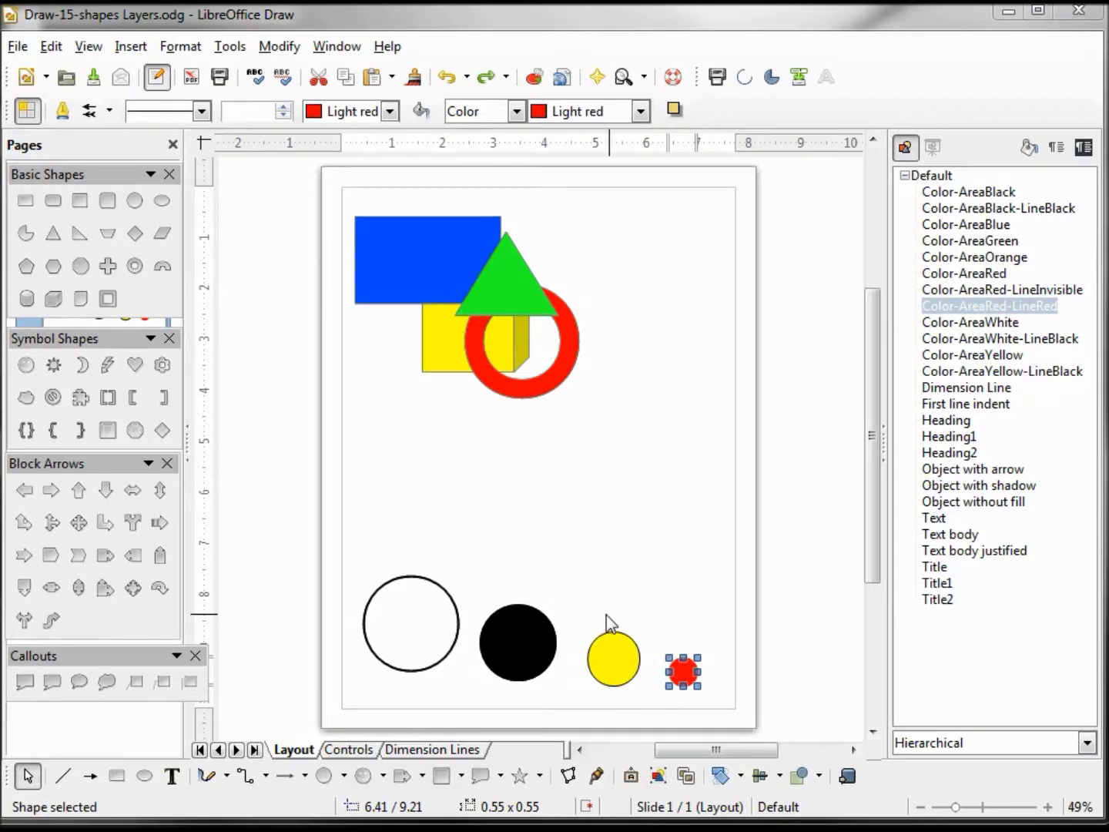
- Overlap the black, yellow and red circles onto the white circle, then select all four
{"action": "left_click_drag", "start_coordinate": [533, 636], "coordinate": [468, 612]}
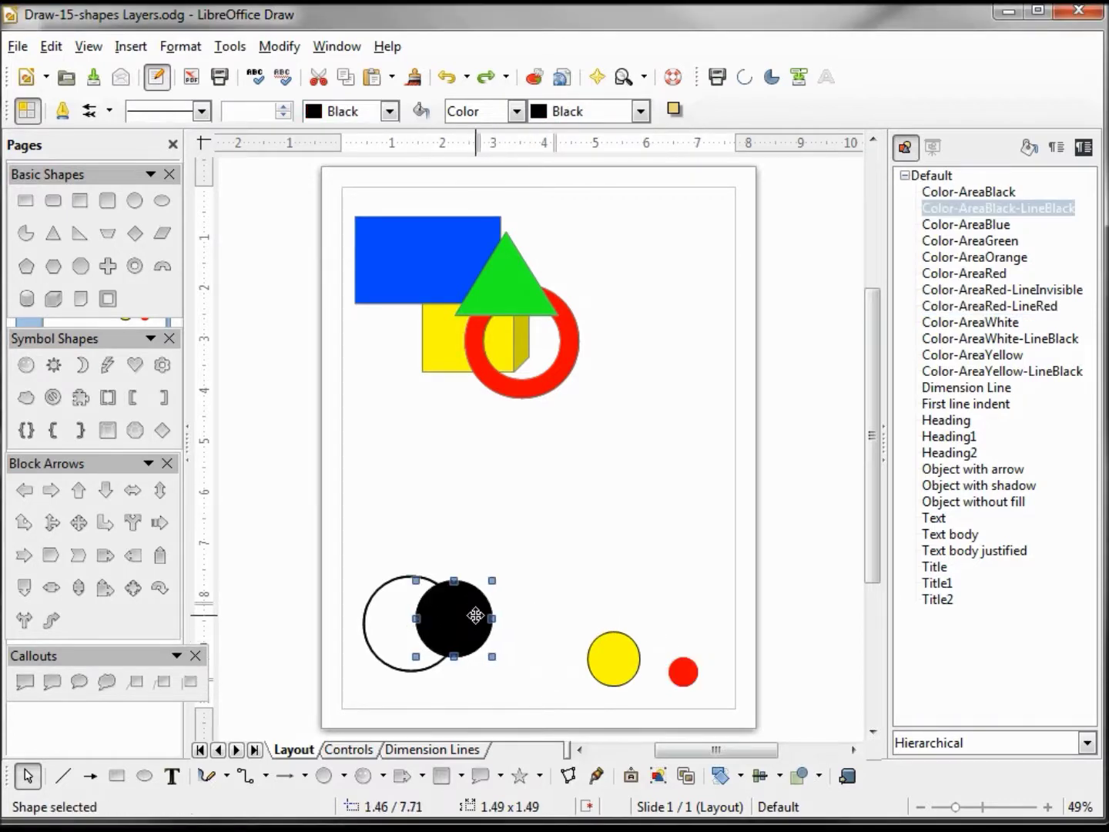
{"action": "left_click", "coordinate": [612, 665]}
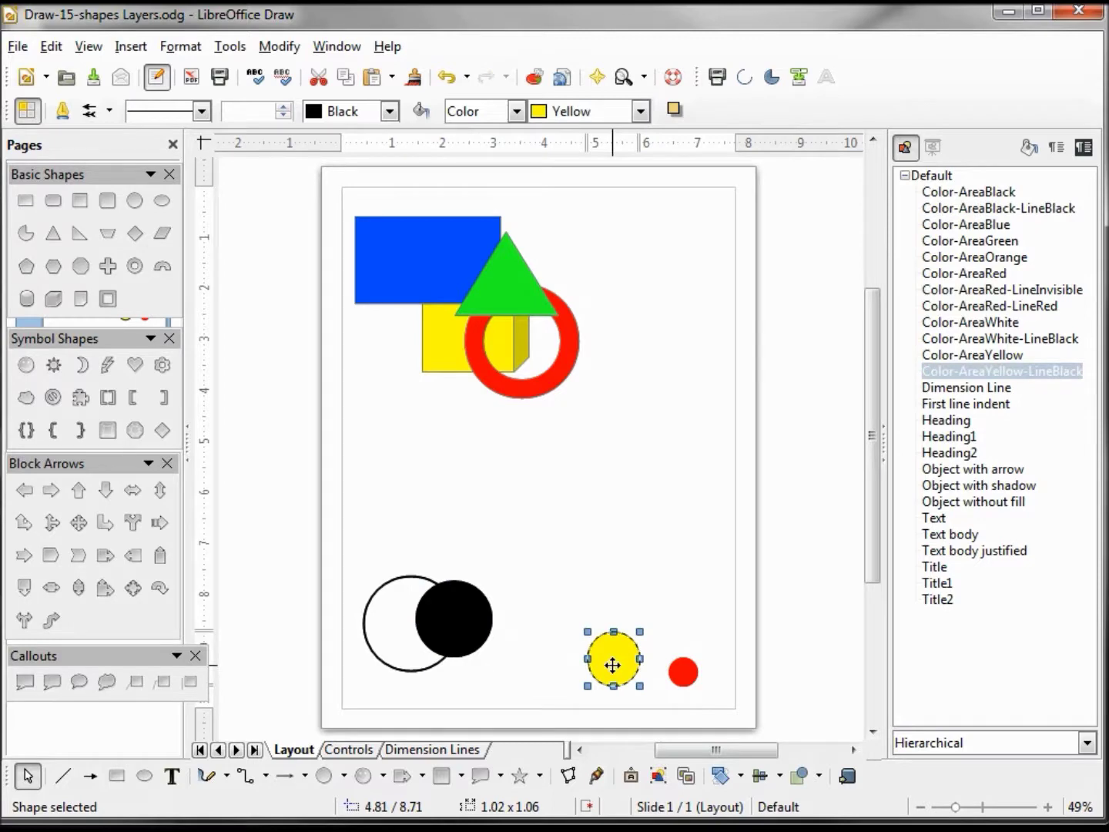
{"action": "left_click_drag", "start_coordinate": [613, 665], "coordinate": [477, 623]}
{"action": "mouse_move", "coordinate": [683, 671]}
{"action": "left_mouse_down"}
{"action": "mouse_move", "coordinate": [516, 638]}
{"action": "mouse_move", "coordinate": [502, 626]}
{"action": "left_mouse_up"}
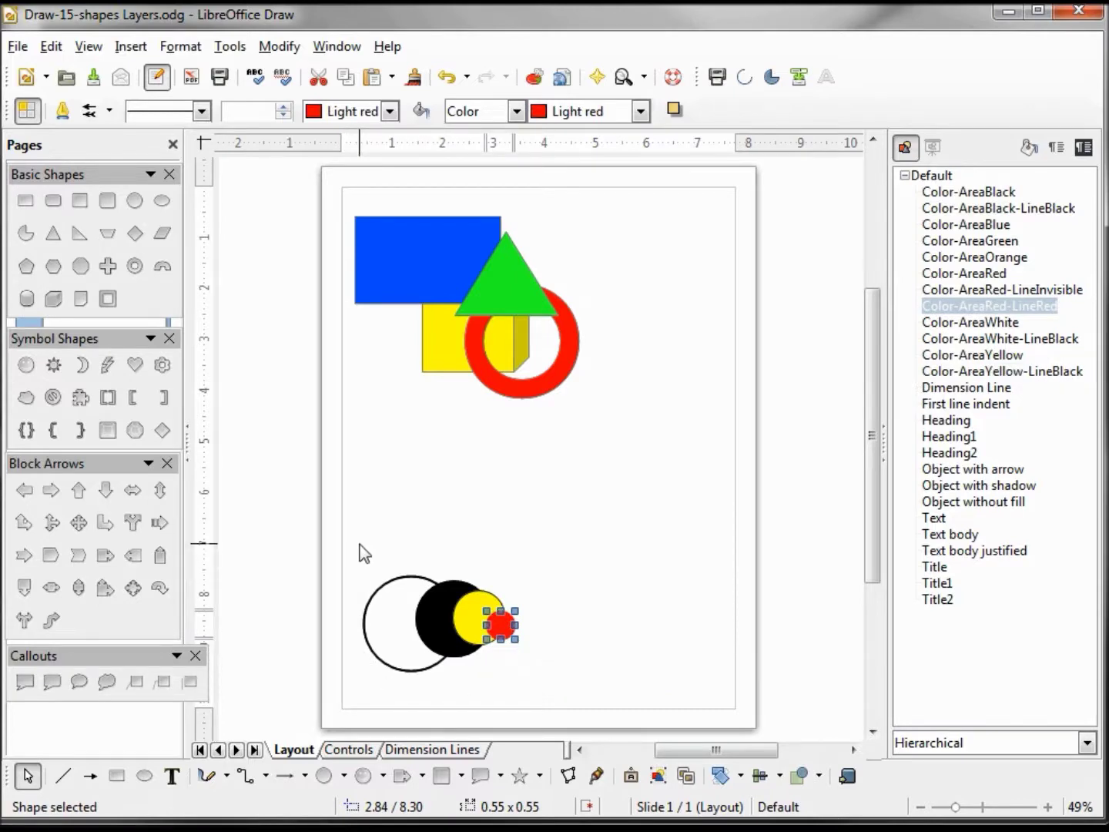
{"action": "left_click_drag", "start_coordinate": [359, 543], "coordinate": [587, 687]}
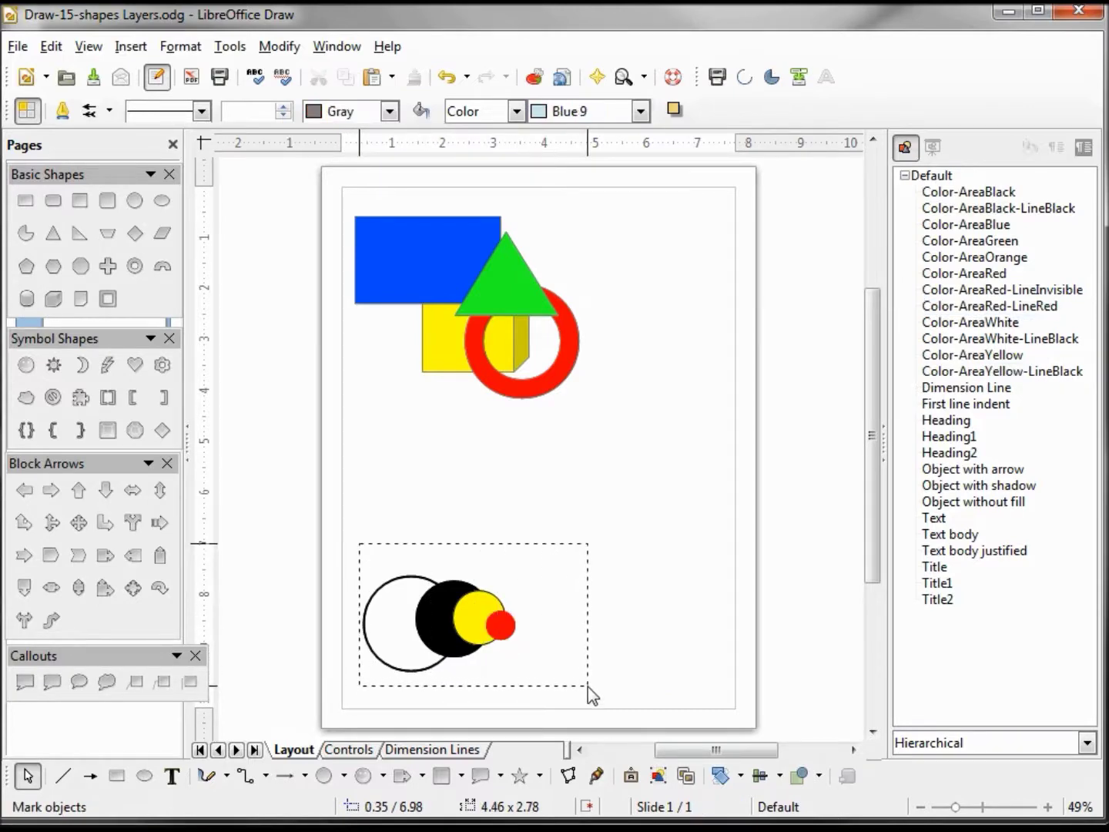
{"action": "right_click", "coordinate": [468, 620]}
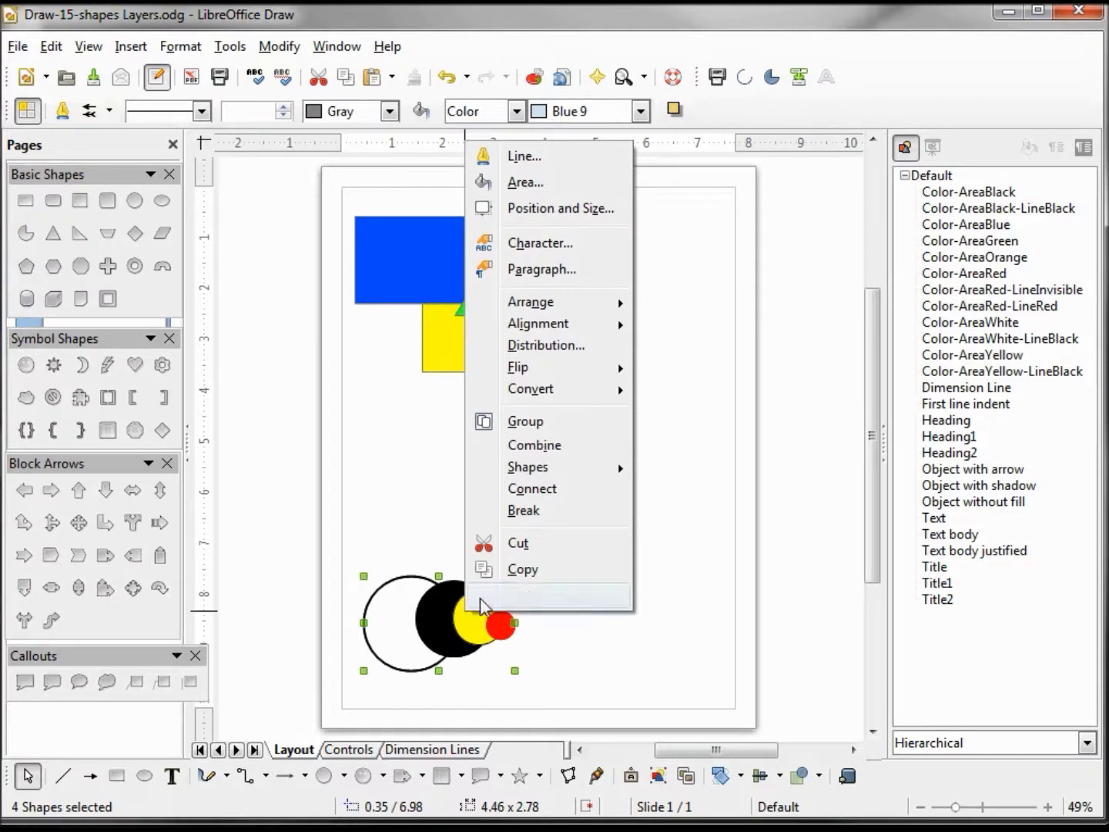
{"action": "mouse_move", "coordinate": [538, 323]}
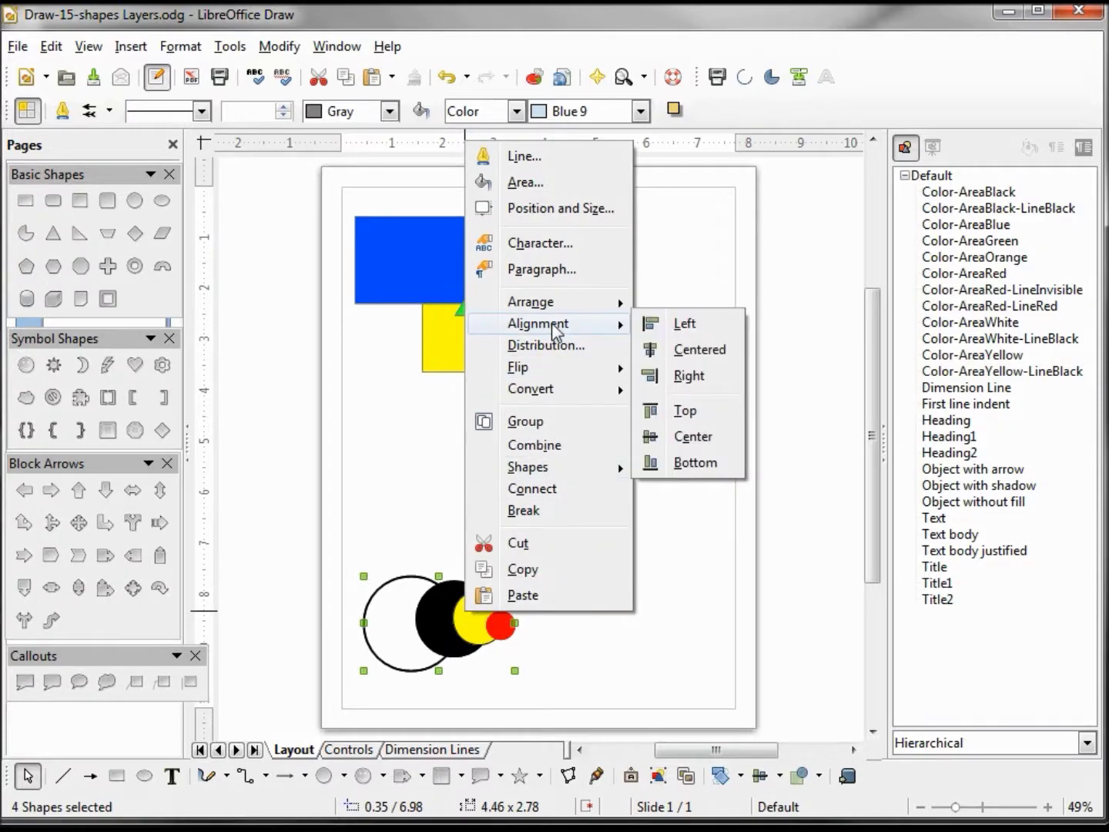
- Apply Center and then Centered alignment to the four circles to form a concentric target
{"action": "left_click", "coordinate": [693, 437]}
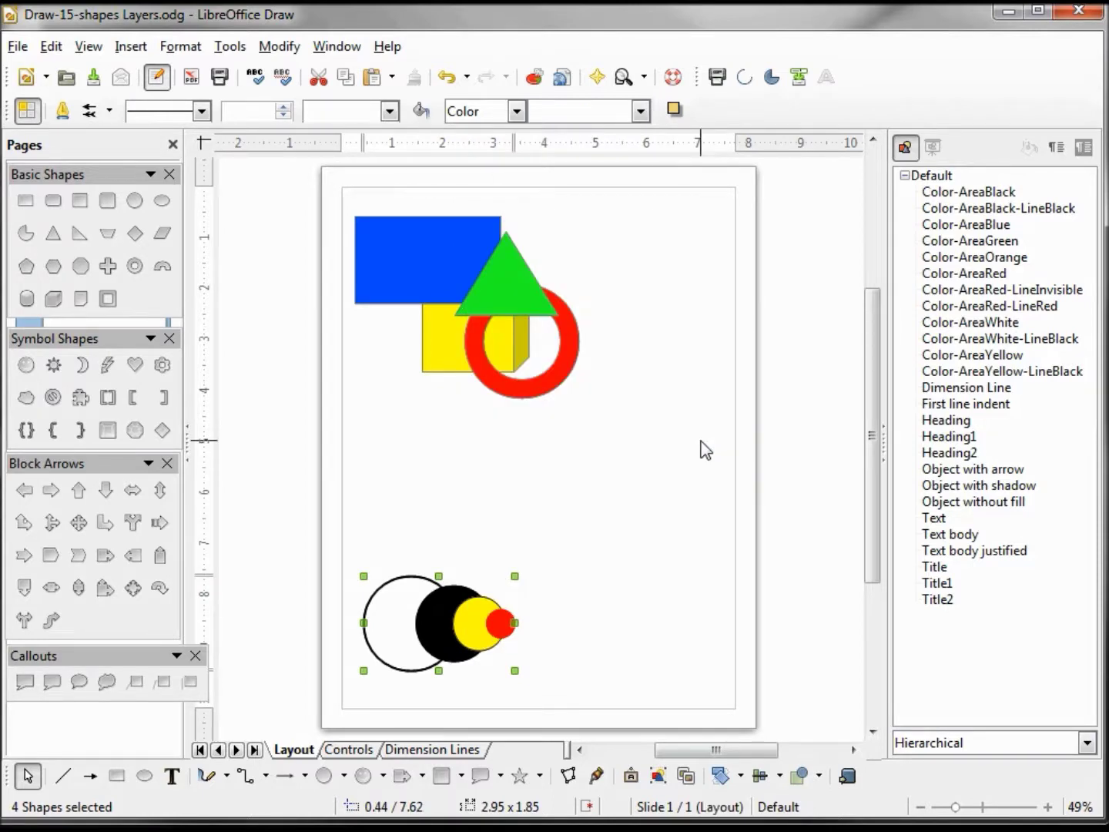
{"action": "right_click", "coordinate": [483, 623]}
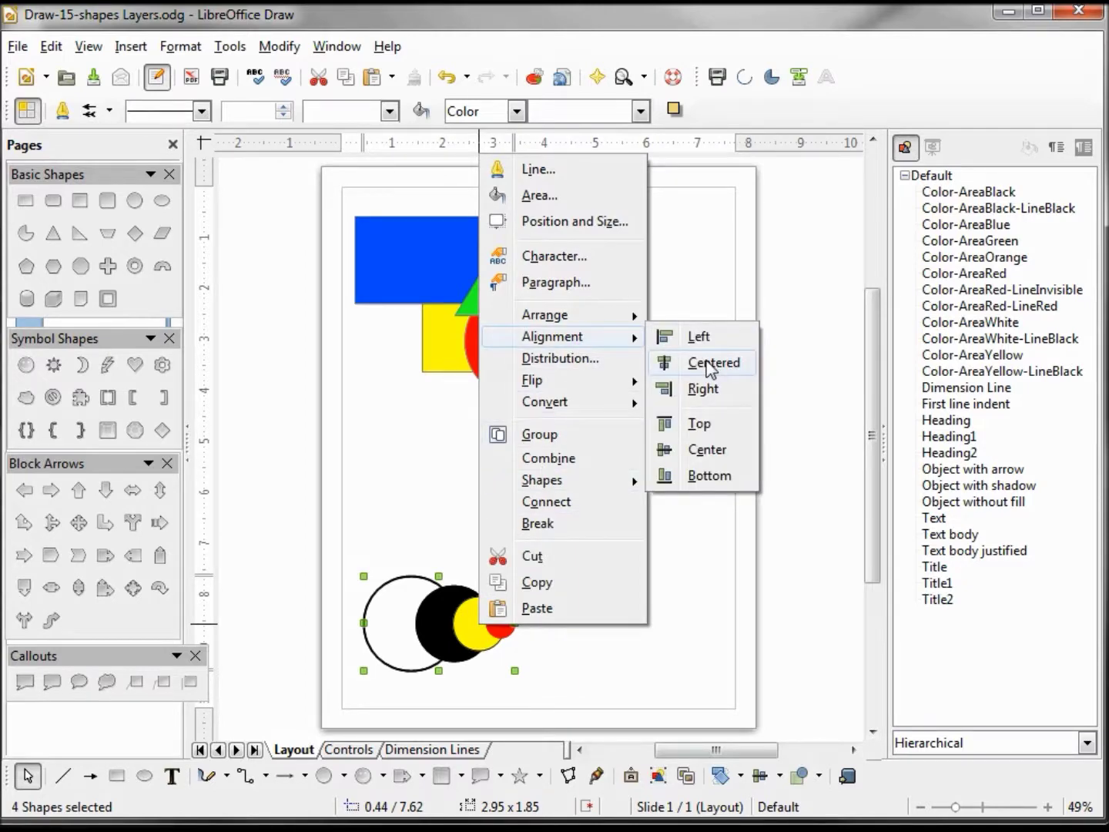
{"action": "left_click", "coordinate": [710, 364]}
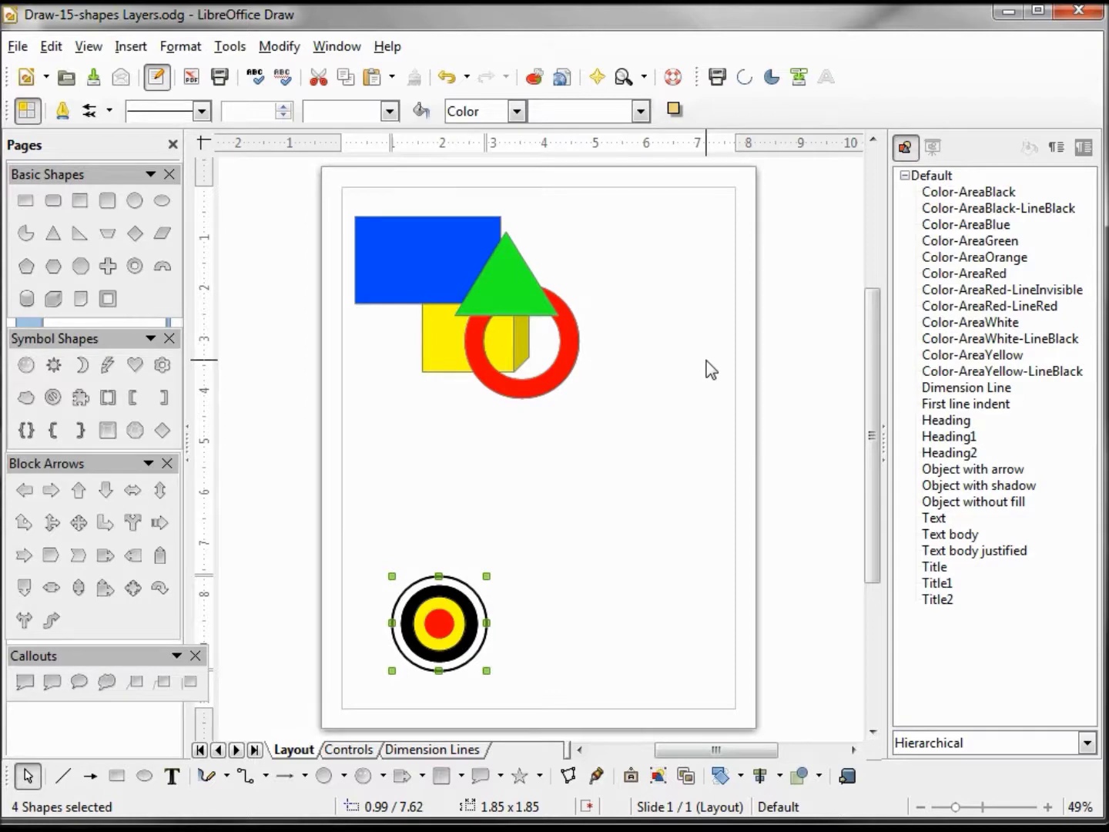